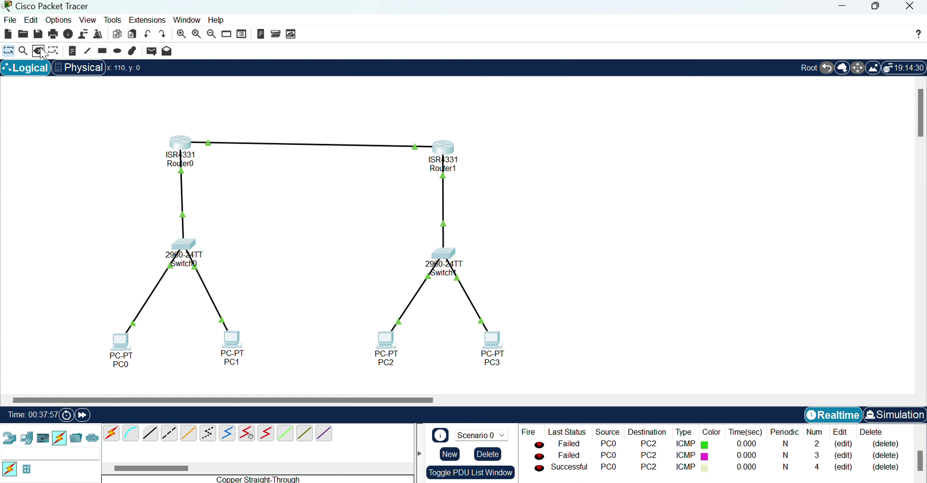
- Delete all the selected devices of the old network from the workspace
key("Delete")
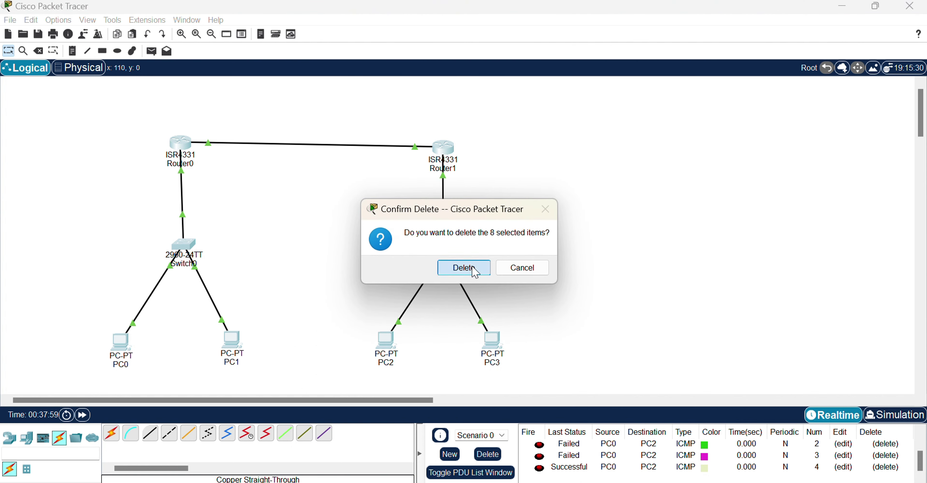
left_click(464, 267)
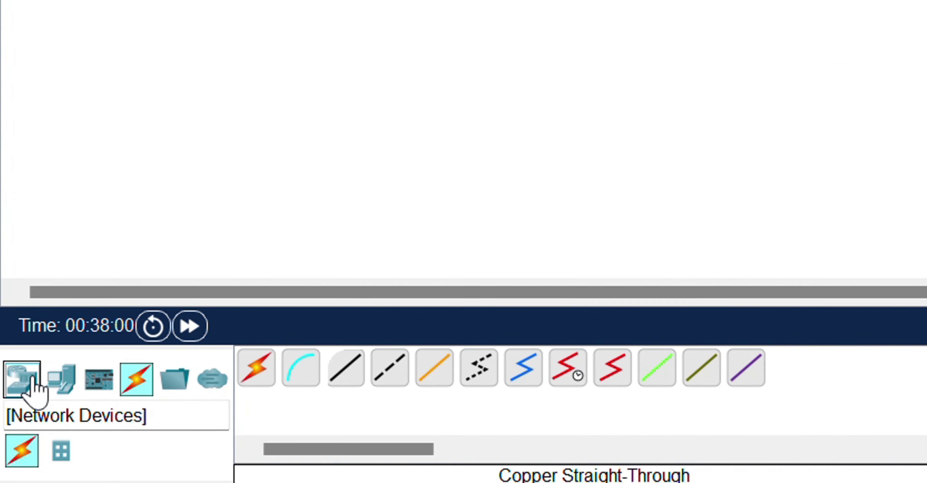
- Place four PC end devices in a row across the lower part of the workspace, spaced as two pairs
left_click(15, 438)
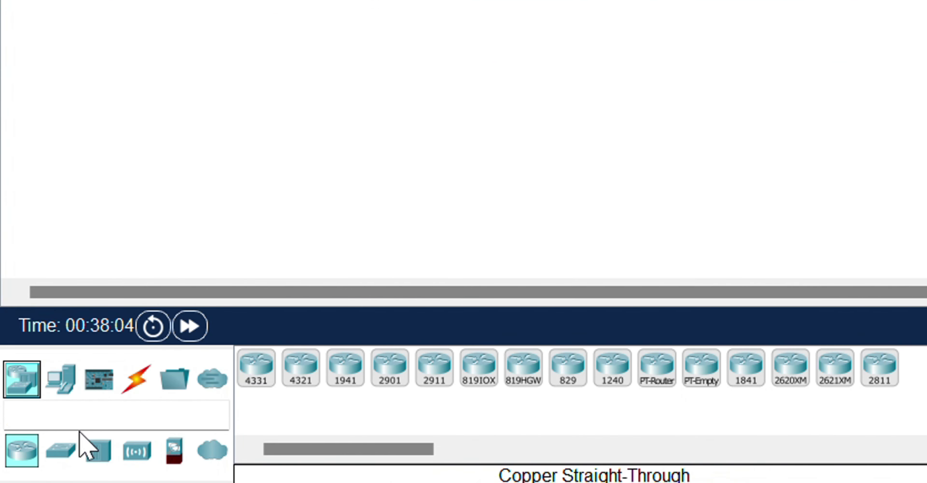
left_click(69, 375)
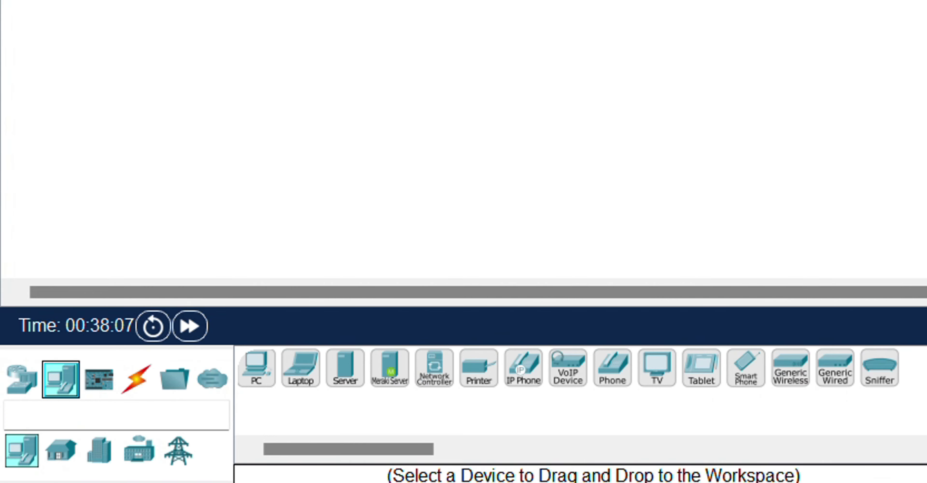
left_click(253, 371)
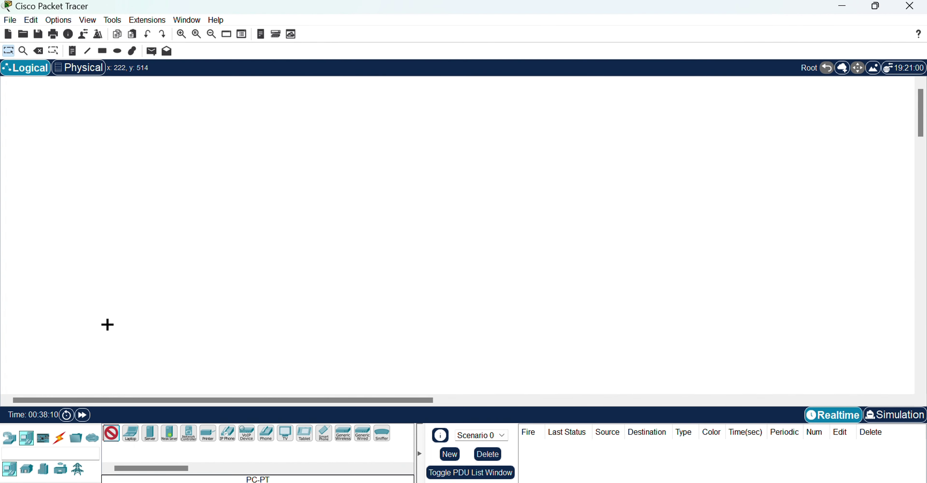
left_click(107, 324)
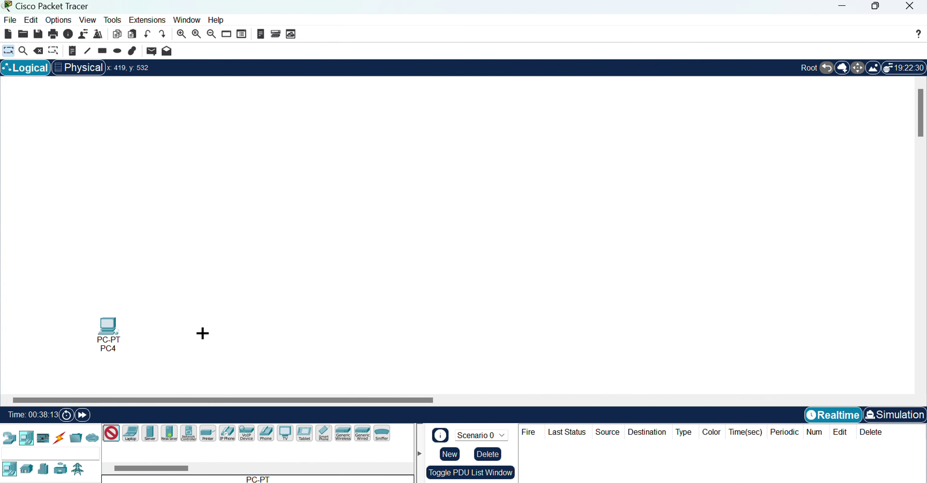
left_click(202, 331)
left_click(112, 442)
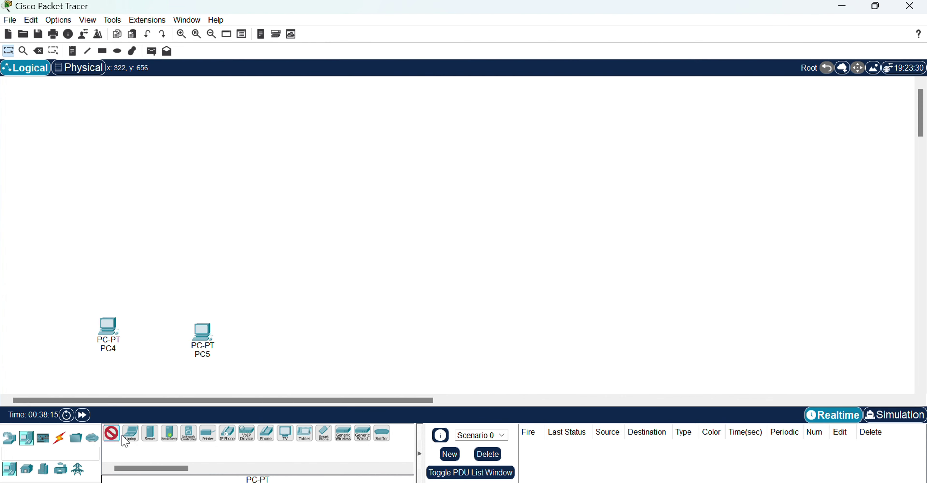
left_click(356, 338)
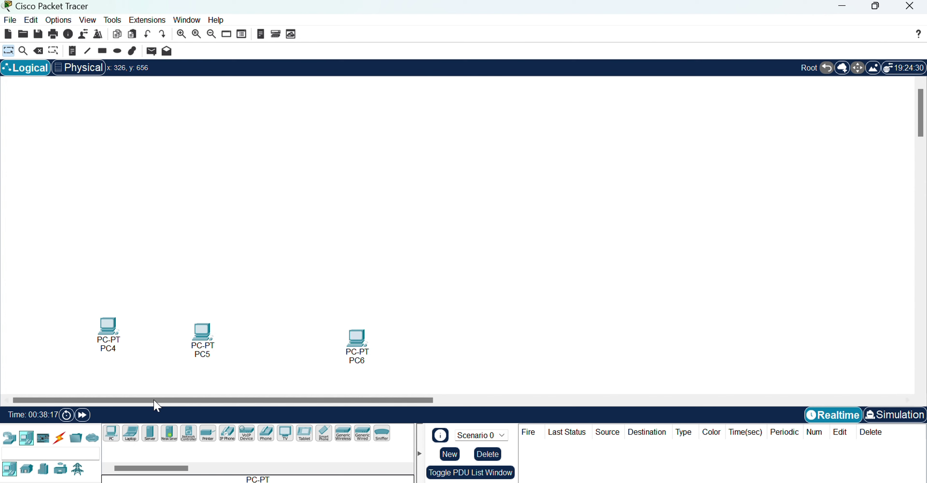
left_click(116, 441)
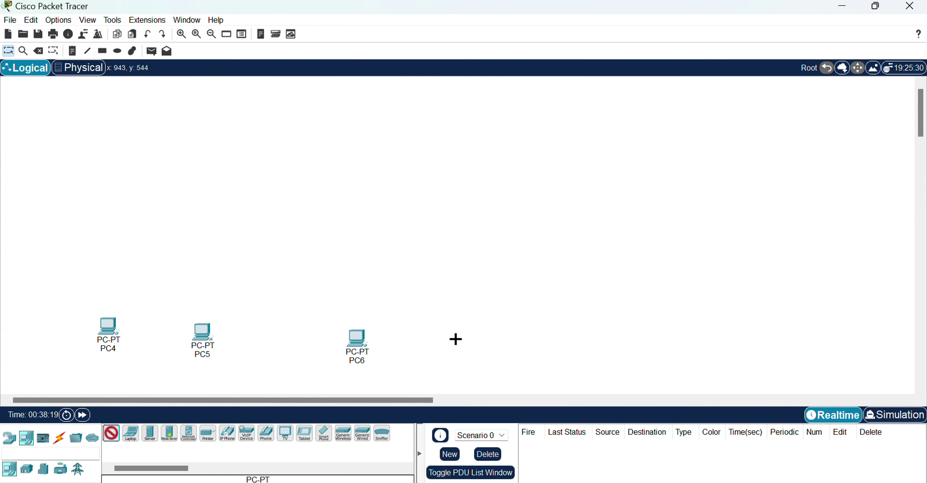
key("Escape")
left_click(456, 341)
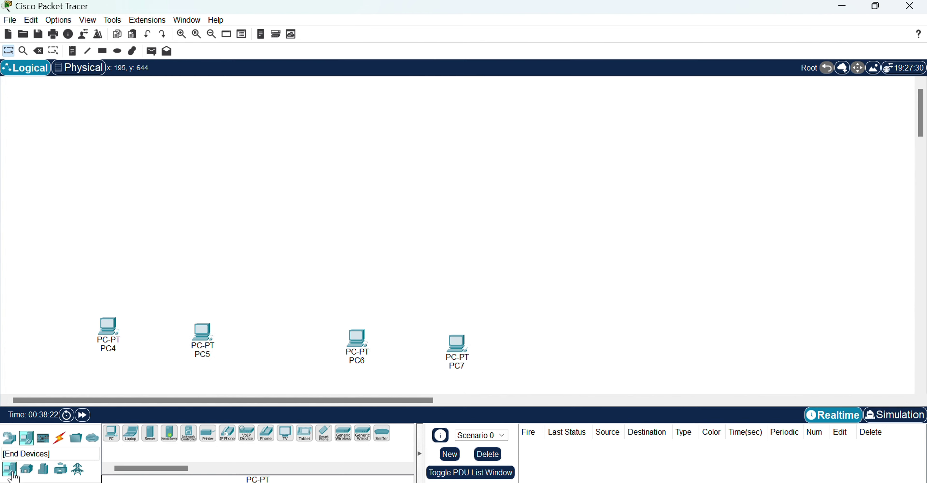
- Add two 2960 switches, one above each pair of PCs
left_click(11, 438)
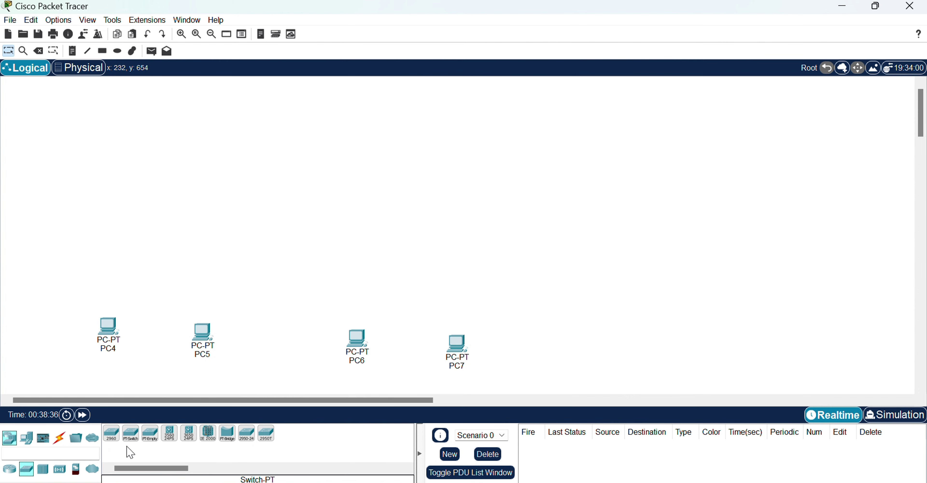
left_click(111, 443)
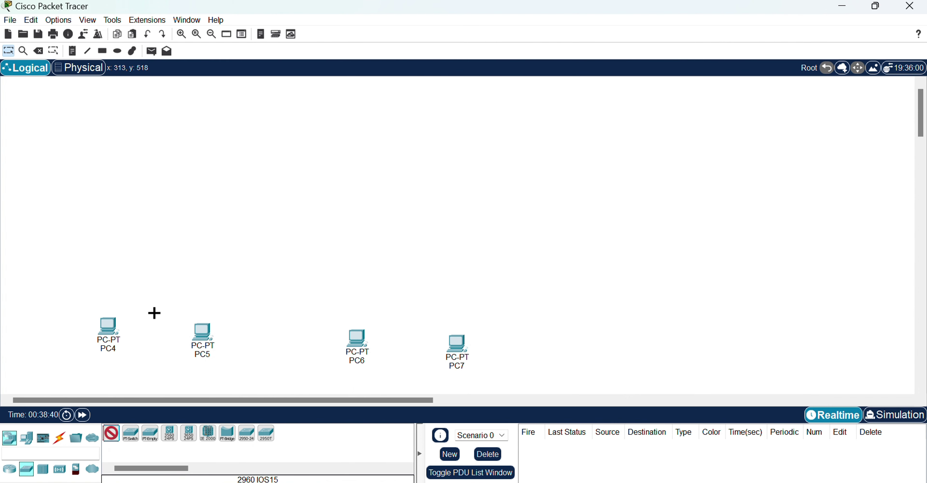
left_click(161, 238)
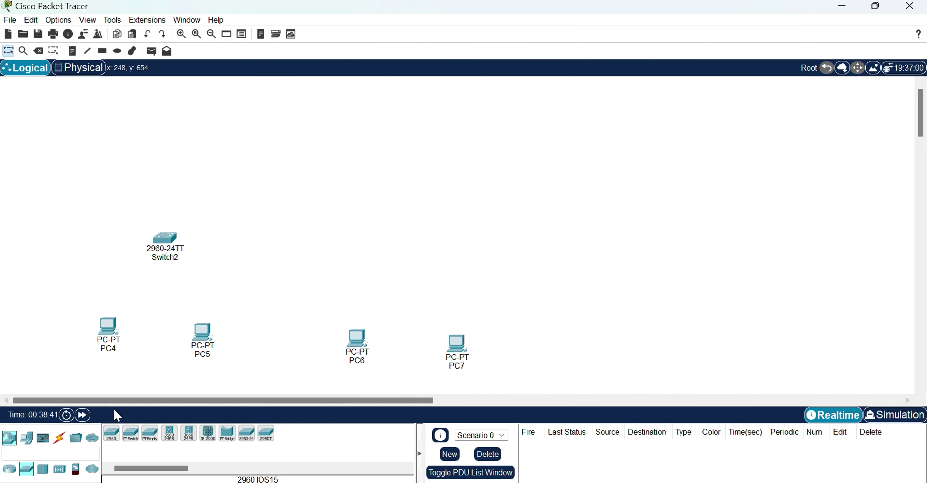
left_click(111, 435)
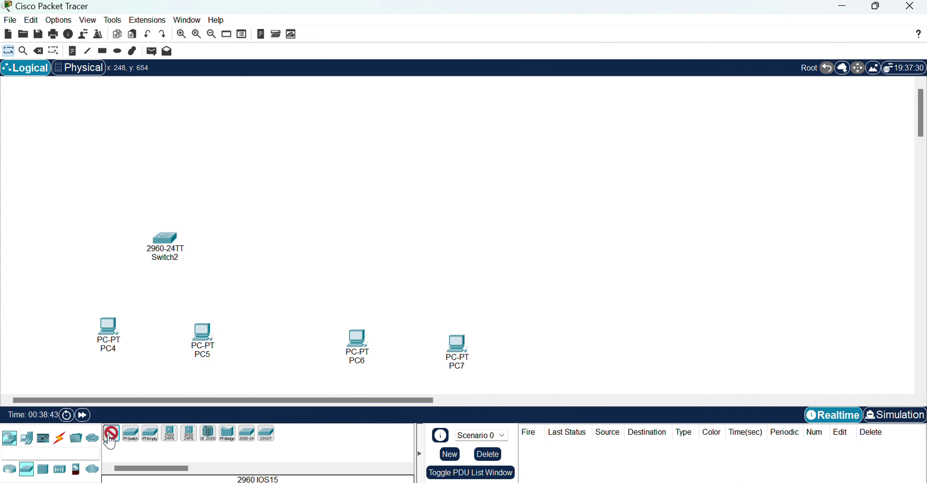
left_click(409, 256)
left_click_drag(405, 254, 405, 246)
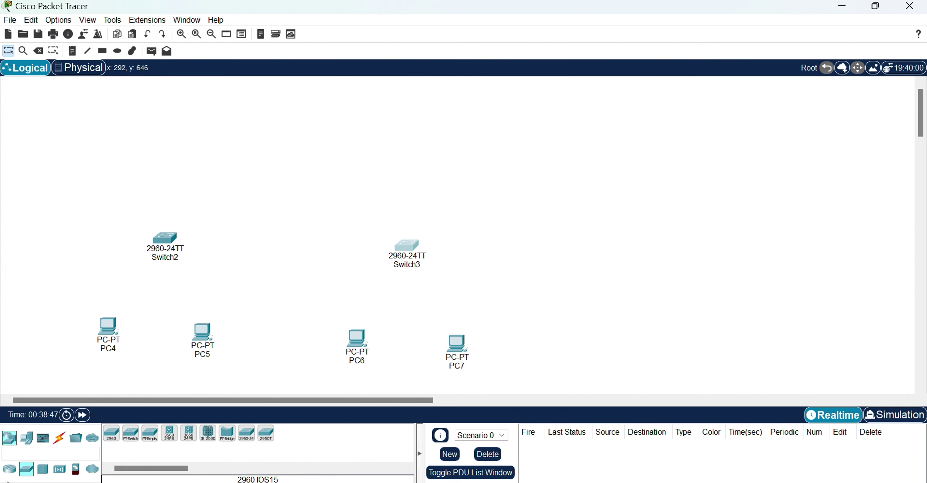
- Add two 4331 routers, one above each switch
left_click(10, 469)
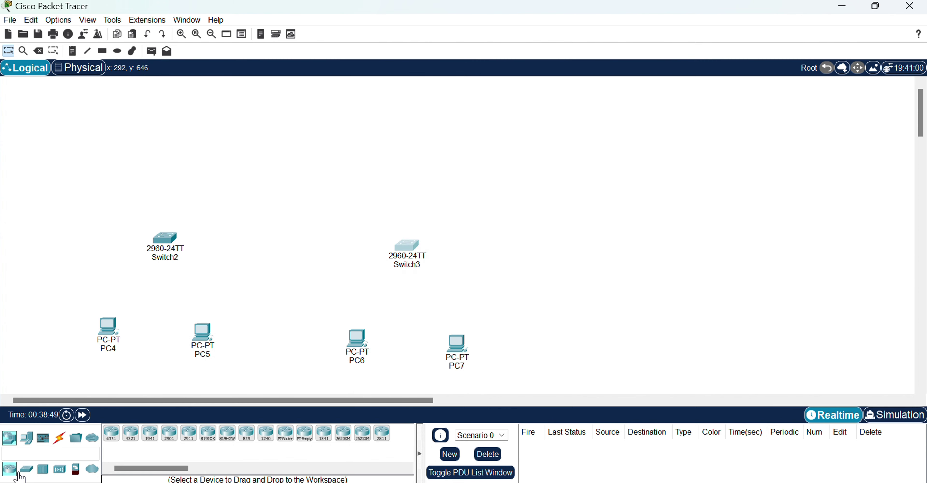
left_click(112, 432)
left_click(165, 145)
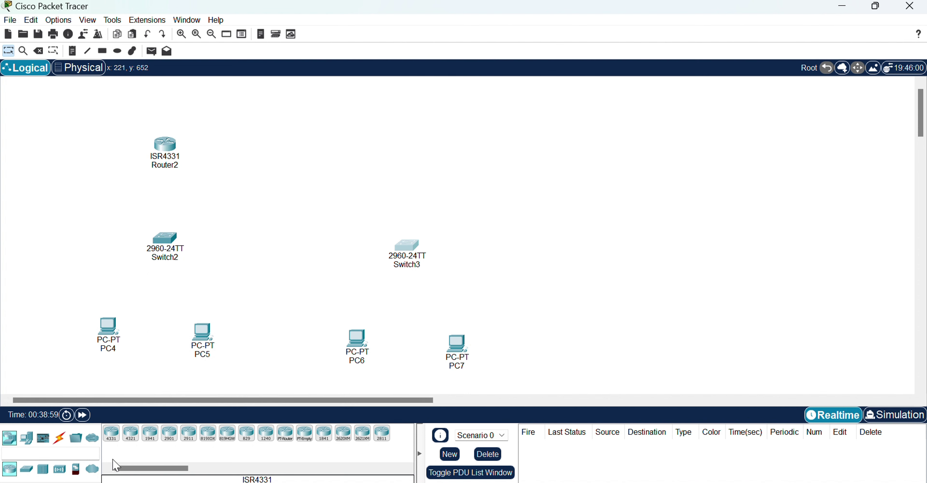
left_click(111, 433)
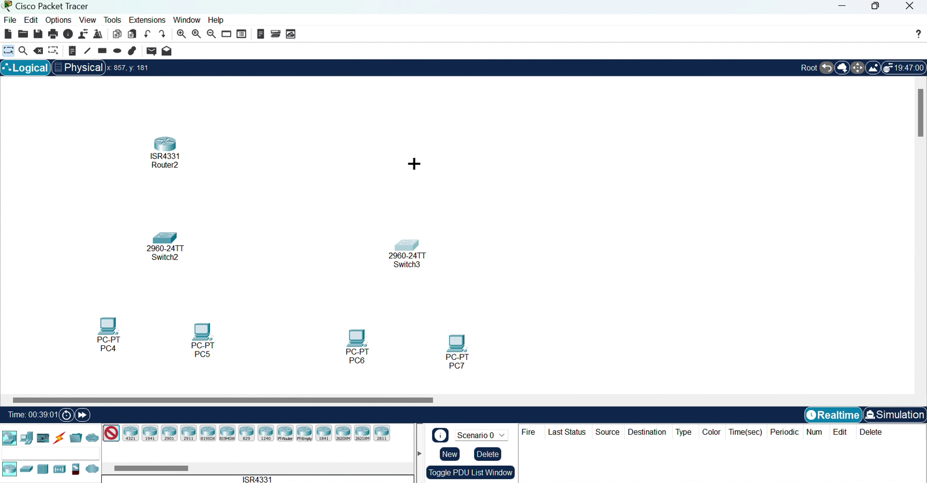
left_click(415, 159)
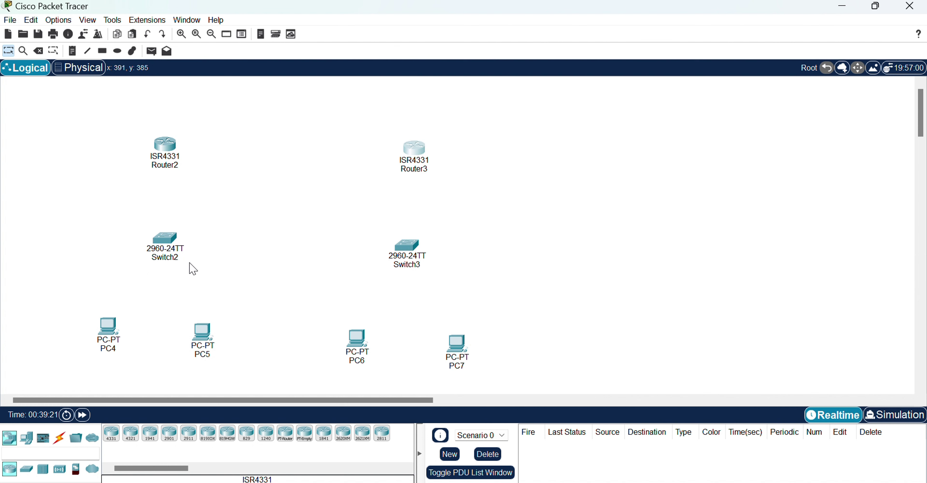
- Connect PC4's FastEthernet0 to Switch2's FastEthernet0/1 with a copper straight-through cable
left_click(59, 438)
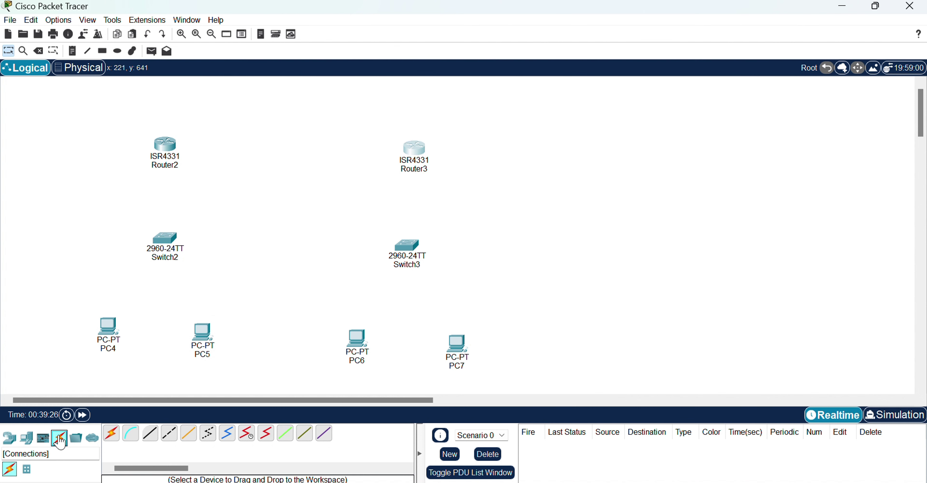
left_click(154, 441)
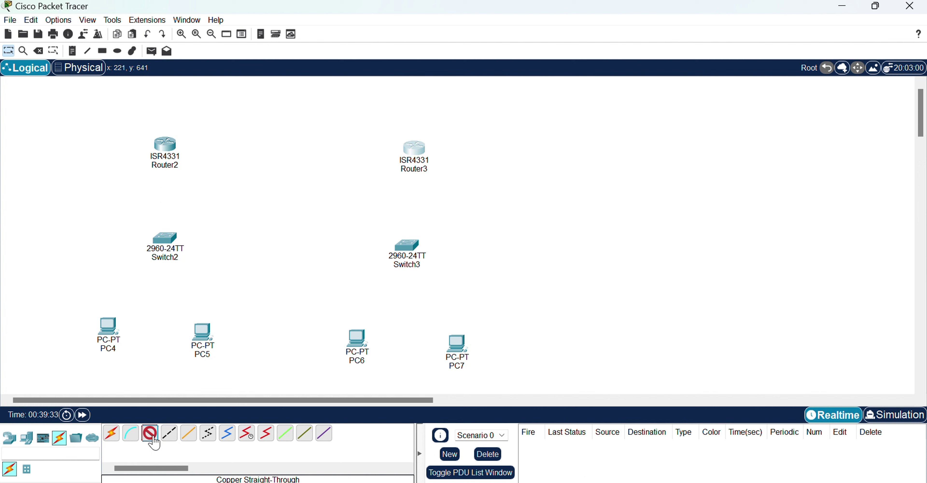
left_click(109, 327)
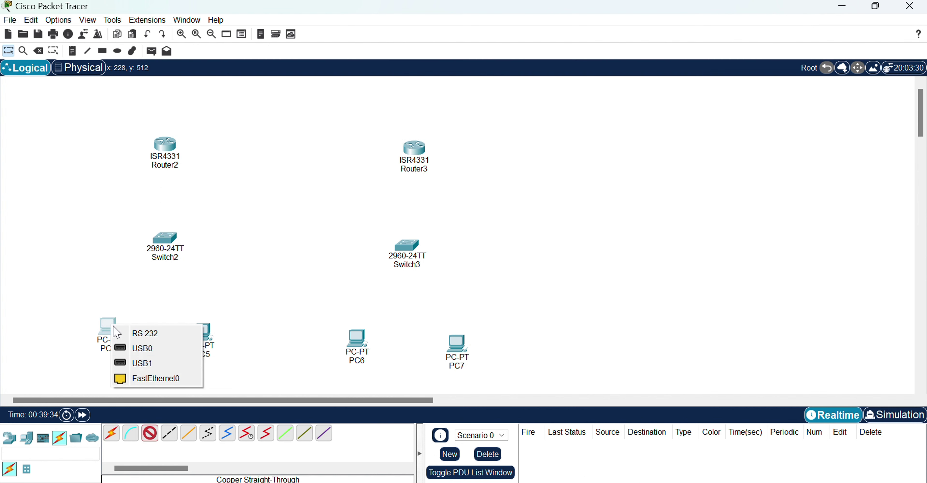
left_click(176, 382)
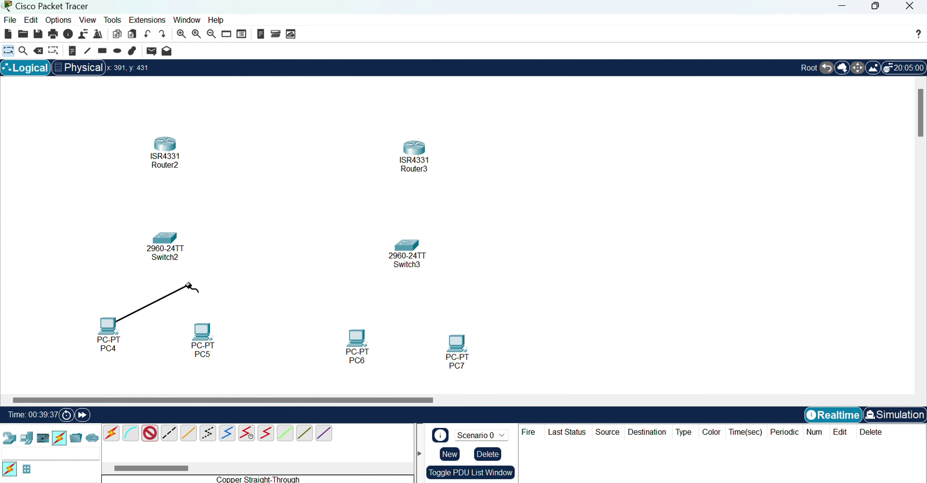
left_click(164, 244)
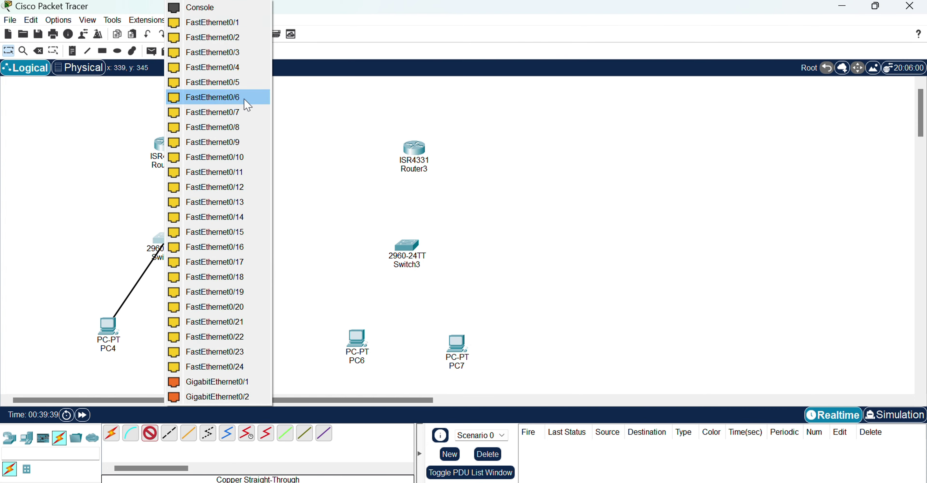
left_click(208, 23)
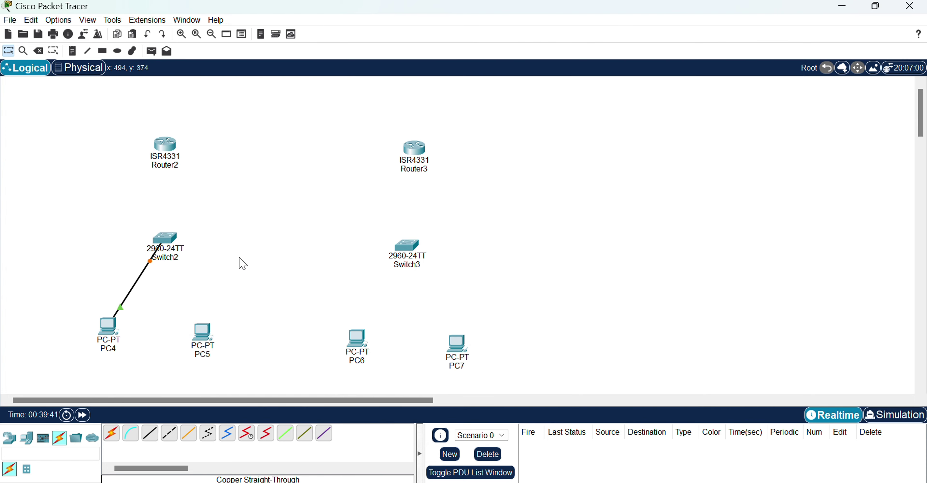
- Connect PC5's FastEthernet0 to the next free FastEthernet port on Switch2 with a copper straight-through cable
left_click(149, 440)
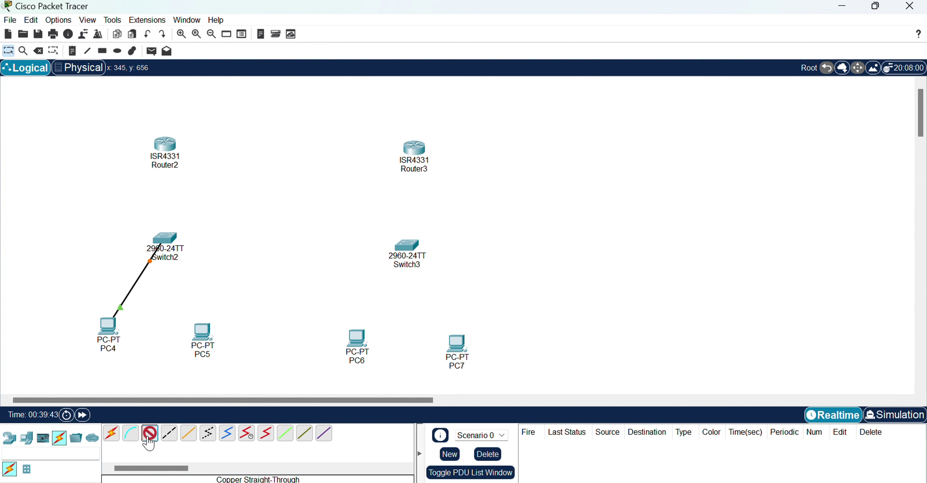
left_click(216, 338)
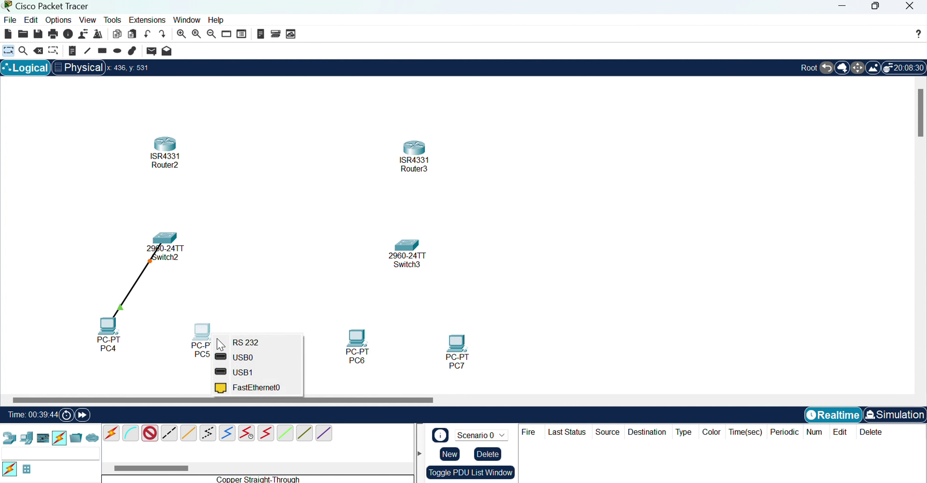
left_click(268, 388)
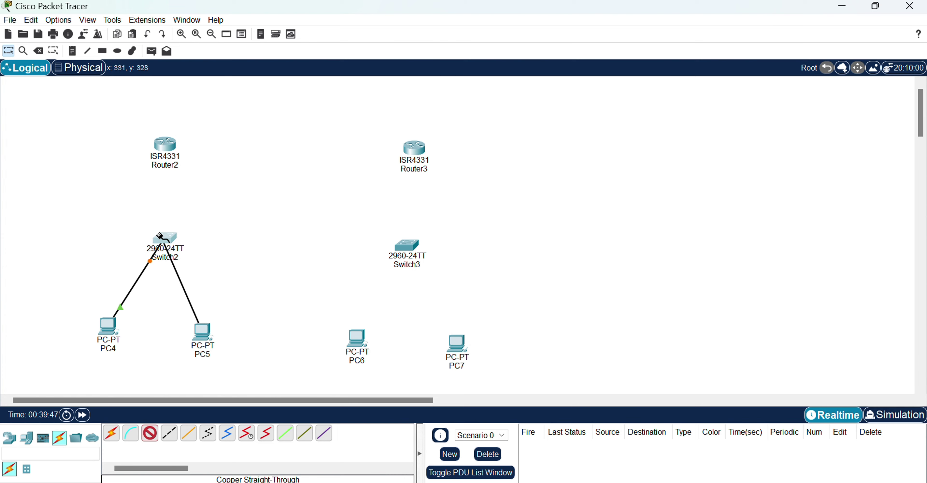
left_click(165, 239)
left_click(224, 24)
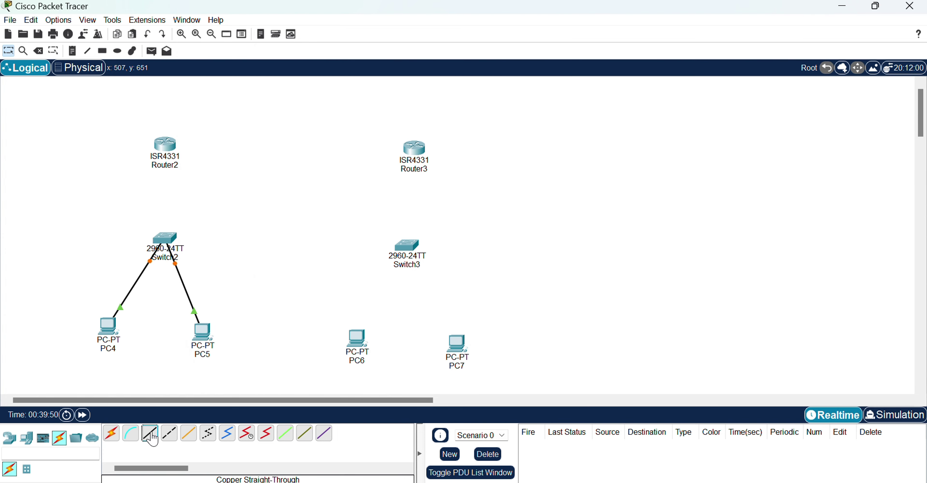
- Connect PC6's FastEthernet0 to Switch3's FastEthernet0/1 with a copper straight-through cable
left_click(159, 438)
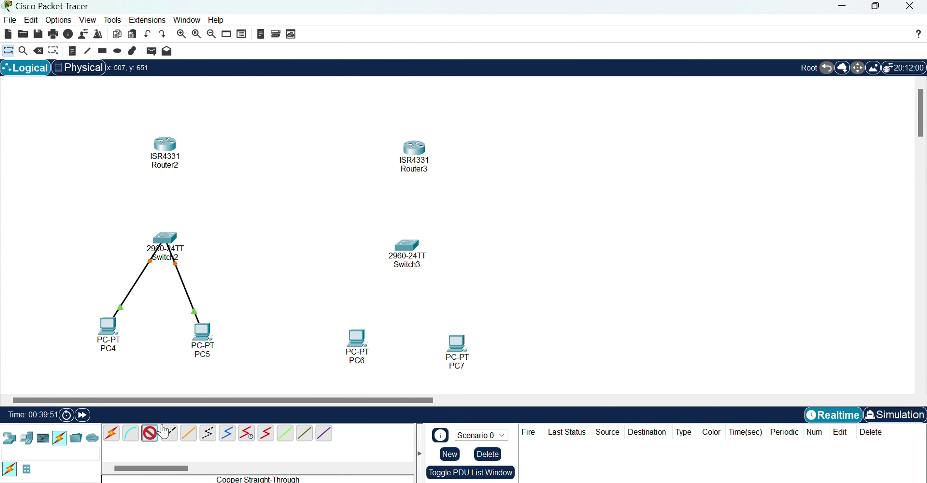
left_click(362, 344)
left_click(405, 400)
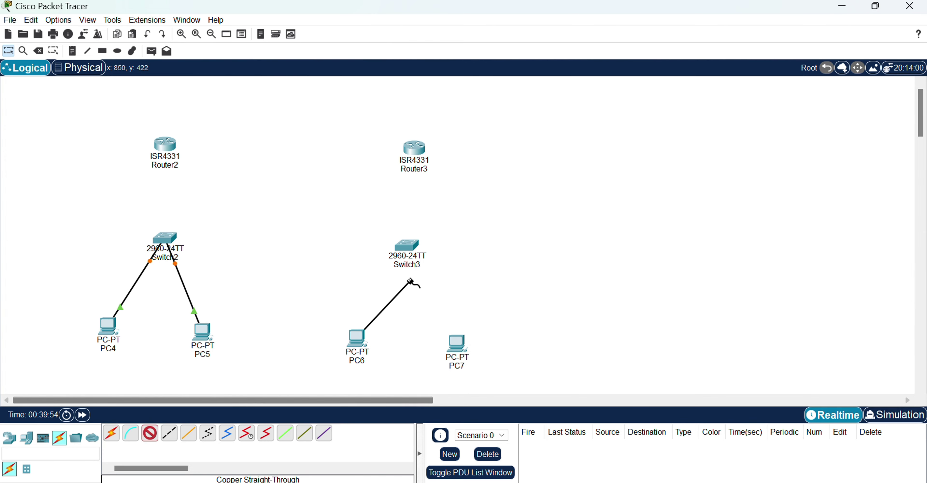
left_click(407, 245)
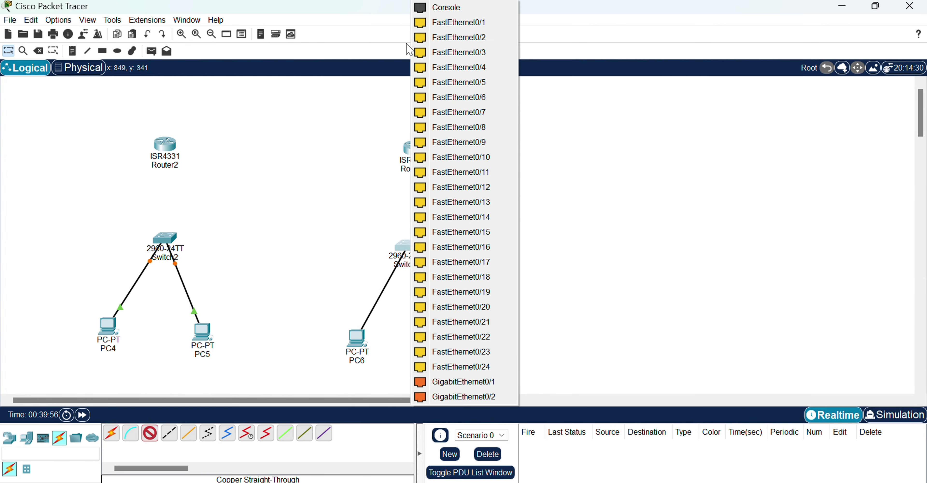
left_click(446, 23)
- Connect PC7's FastEthernet0 to Switch3's FastEthernet0/2 with a copper straight-through cable
left_click(148, 436)
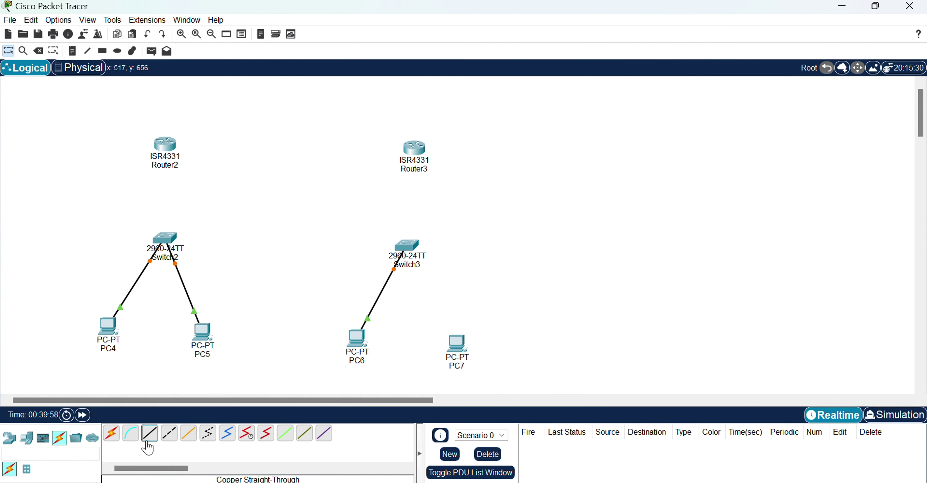
left_click(463, 353)
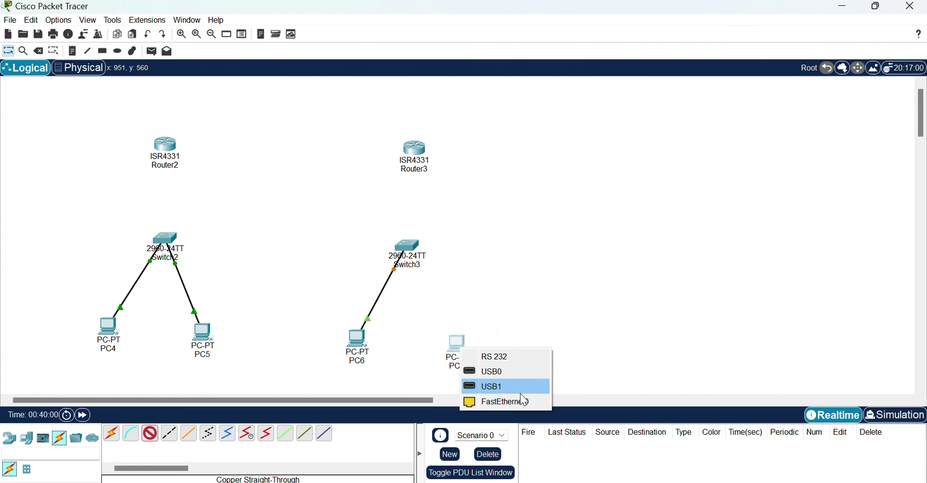
left_click(526, 402)
left_click(401, 248)
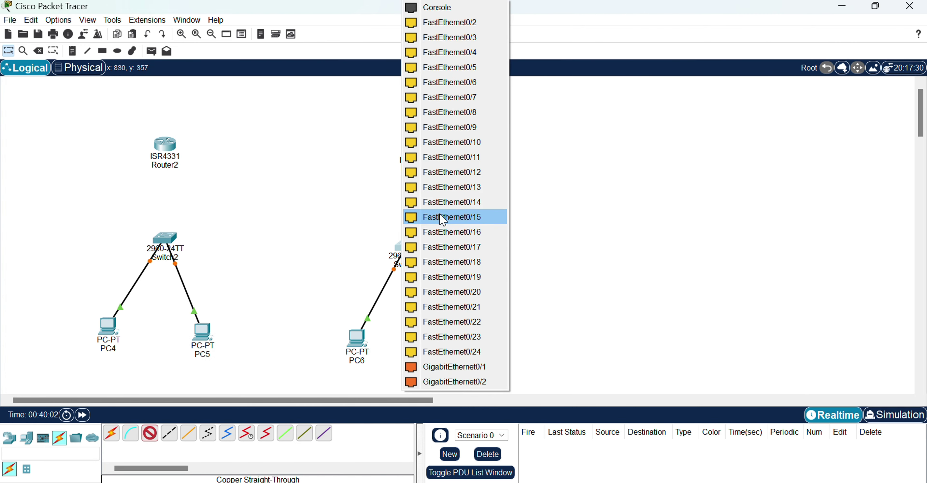
left_click(445, 21)
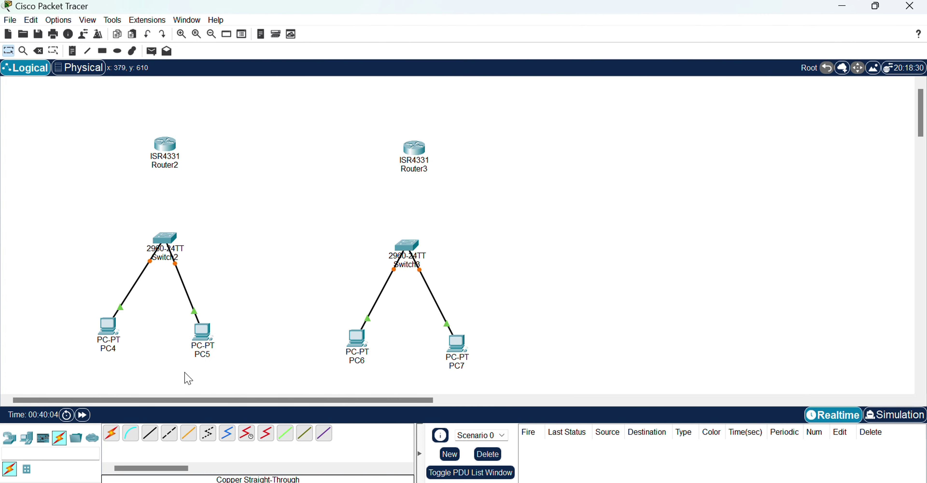
- Connect Switch2's GigabitEthernet0/1 to Router2's GigabitEthernet0/0/1 with a copper straight-through cable
left_click(150, 438)
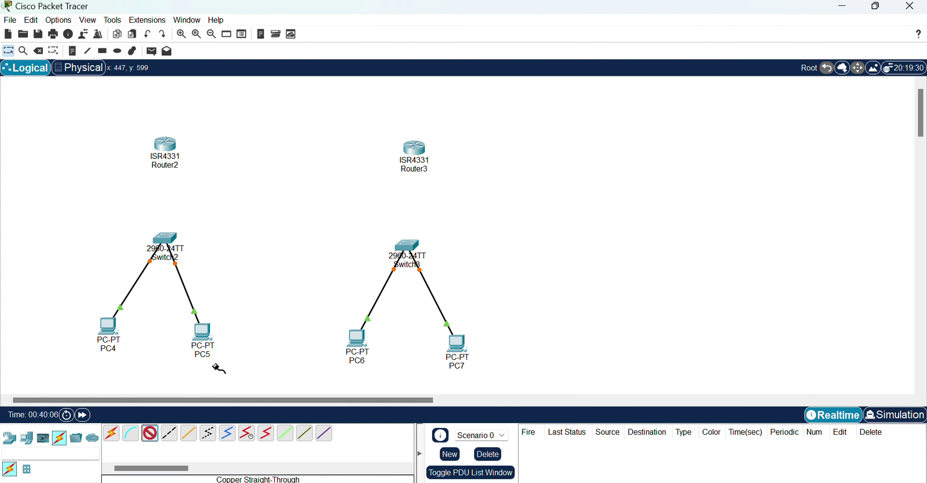
left_click(171, 239)
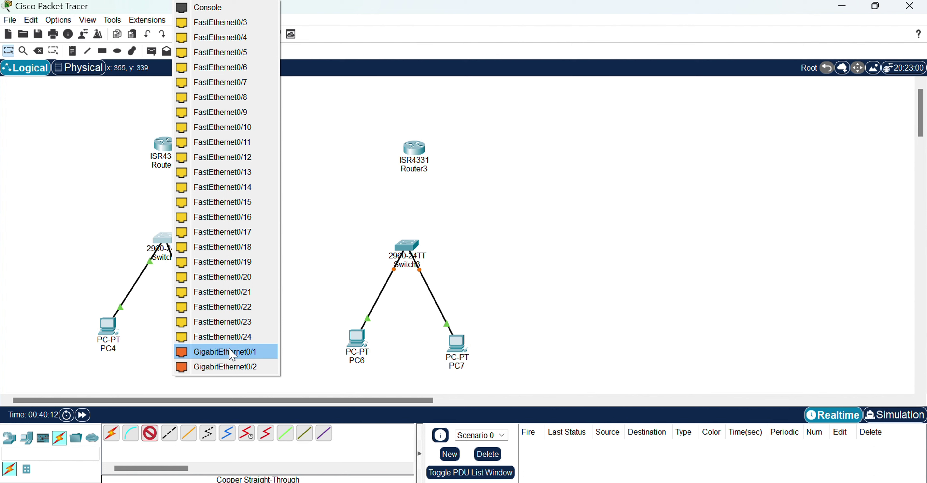
left_click(217, 353)
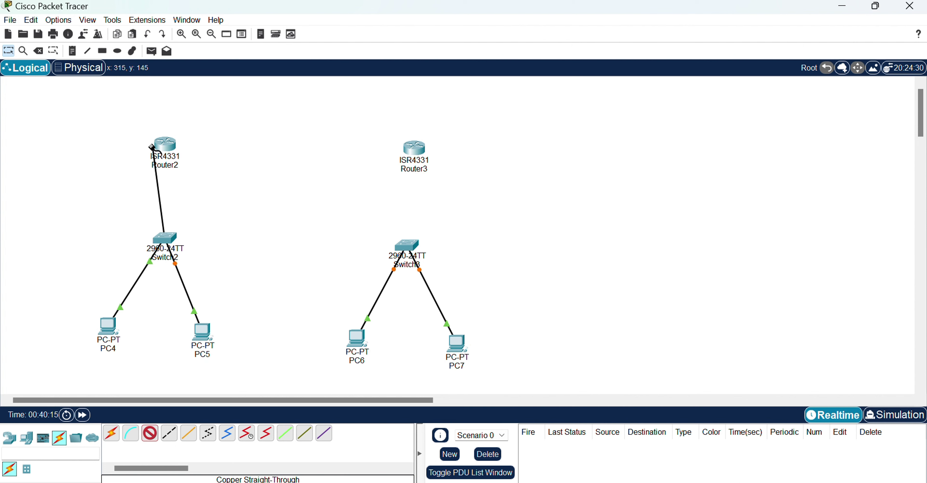
left_click(171, 145)
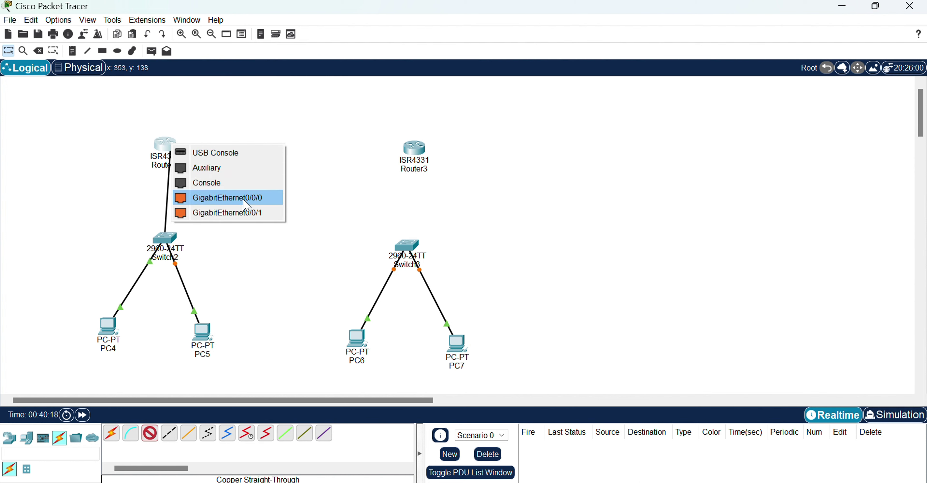
left_click(220, 218)
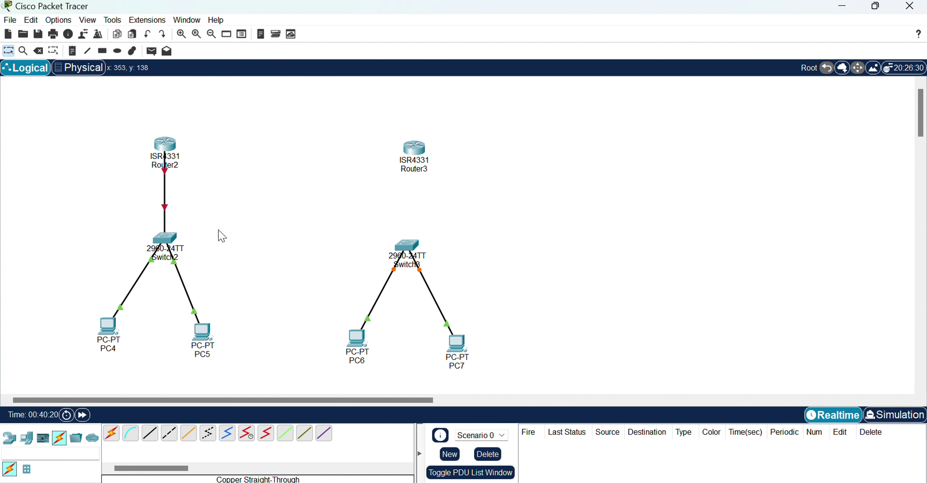
- Connect Switch3's GigabitEthernet0/1 to Router3's GigabitEthernet0/0/1 with a copper straight-through cable
left_click(416, 245)
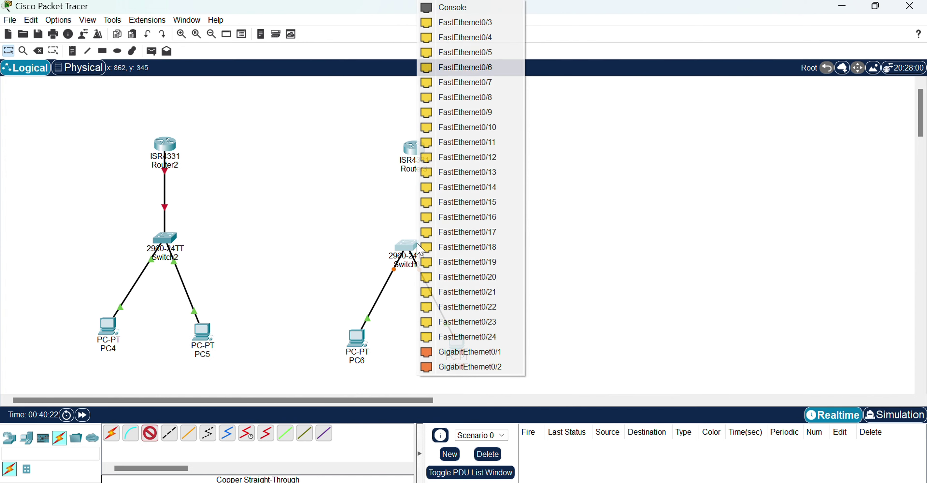
left_click(476, 352)
left_click(414, 149)
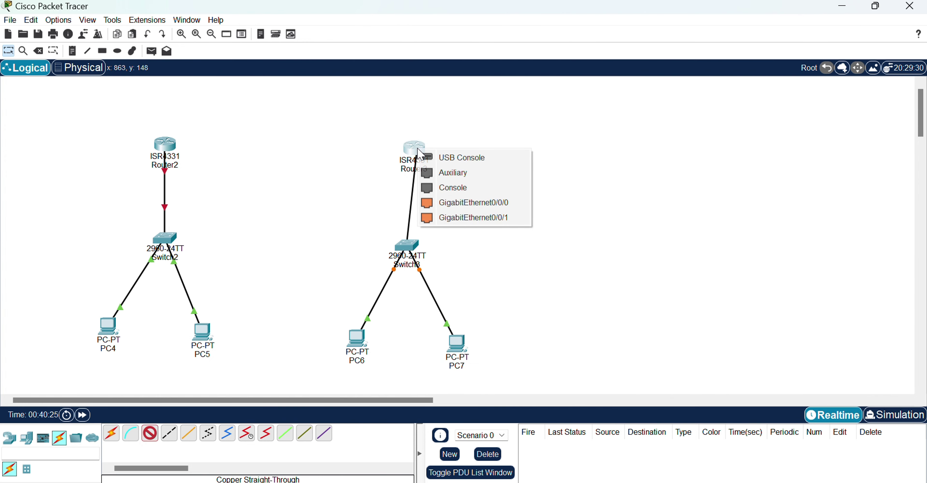
left_click(477, 218)
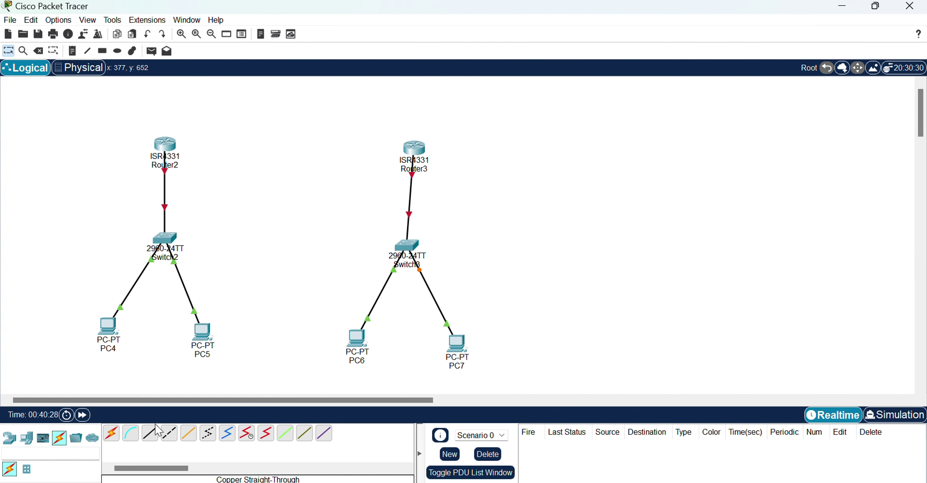
- Link Router2's GigabitEthernet0/0/0 to Router3's GigabitEthernet0/0/0 with a copper straight-through cable
left_click(153, 433)
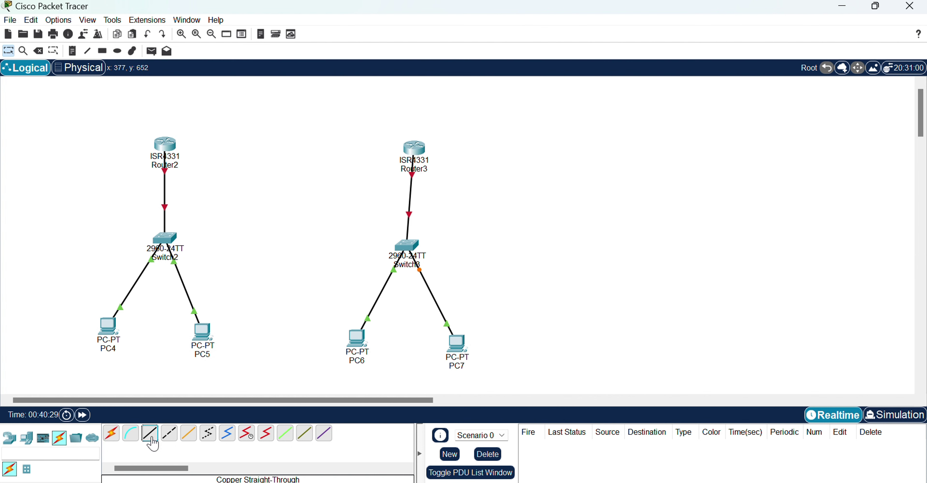
left_click(163, 143)
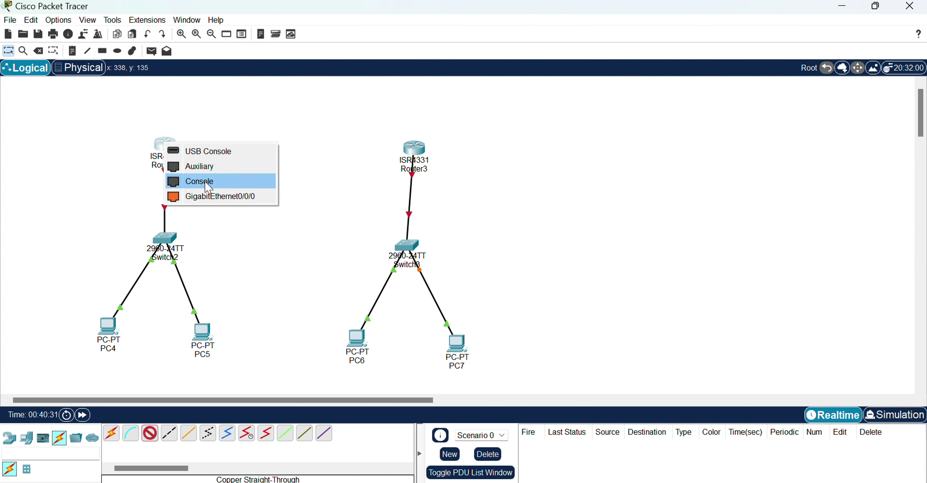
left_click(235, 203)
left_click(413, 147)
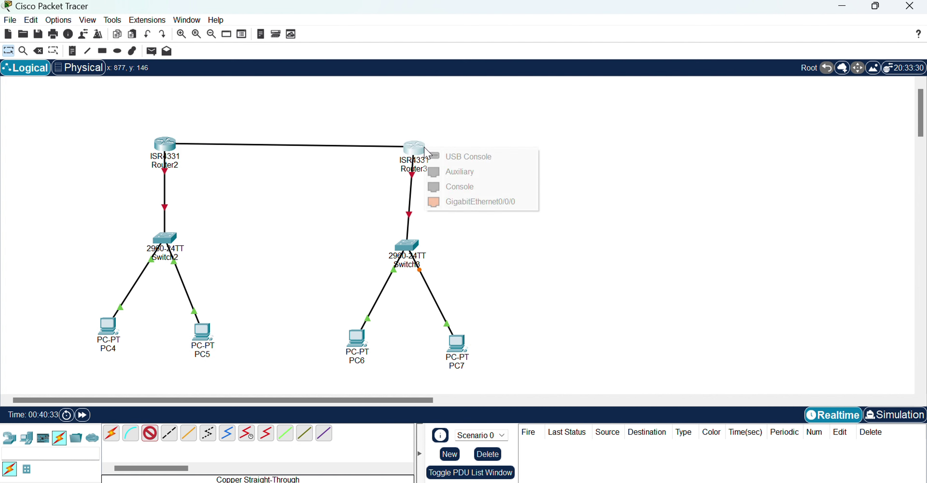
left_click(472, 203)
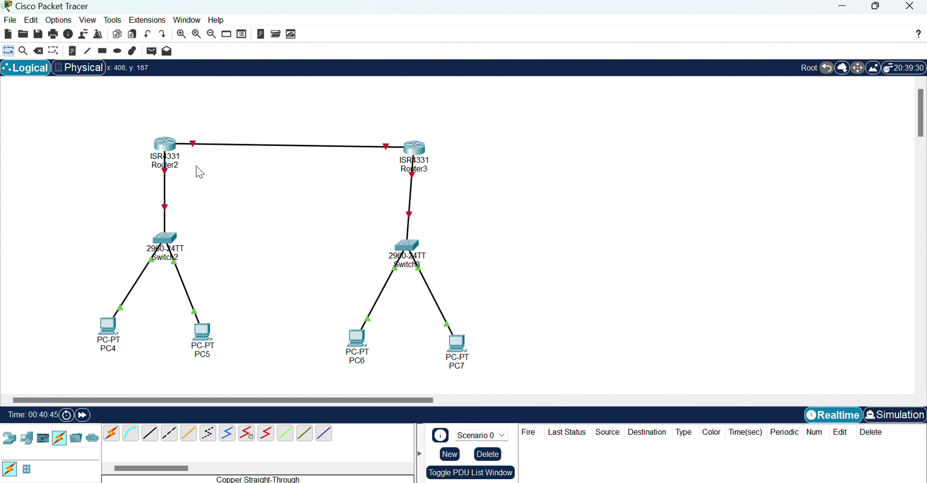
left_click(167, 151)
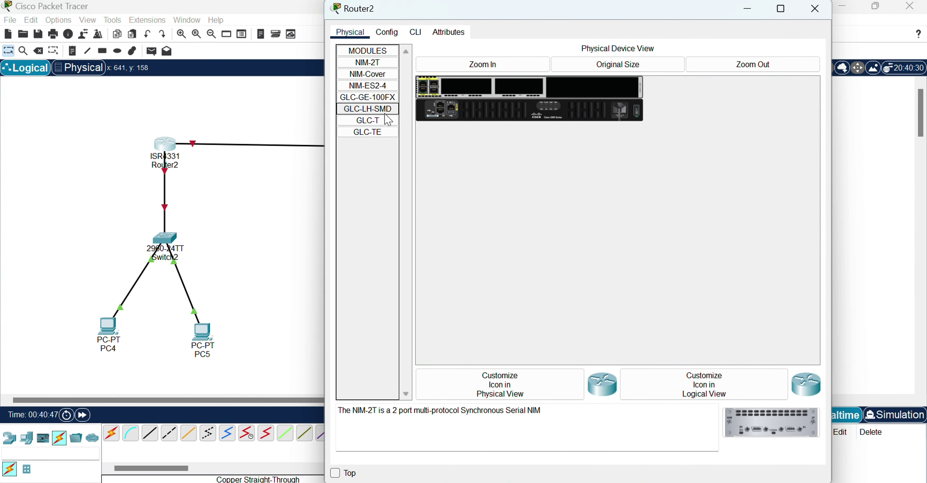
left_click_drag(654, 19, 735, 67)
left_click(464, 85)
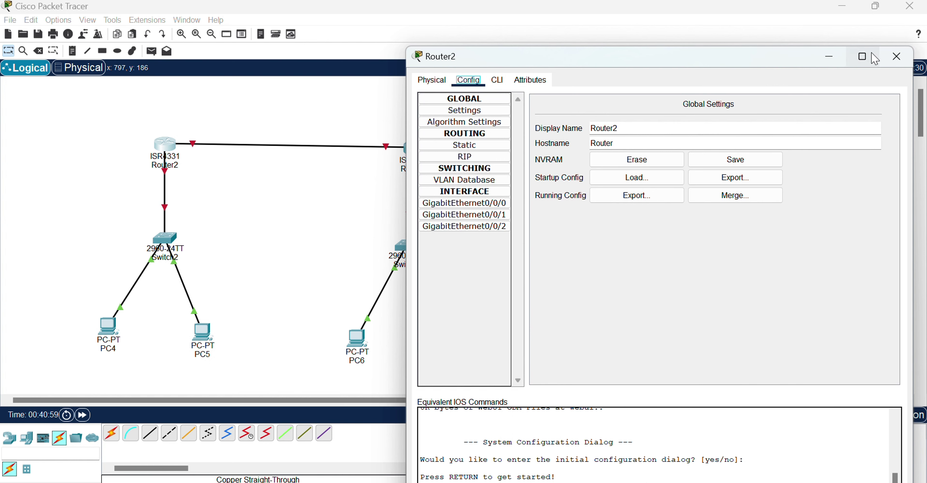
left_click(897, 56)
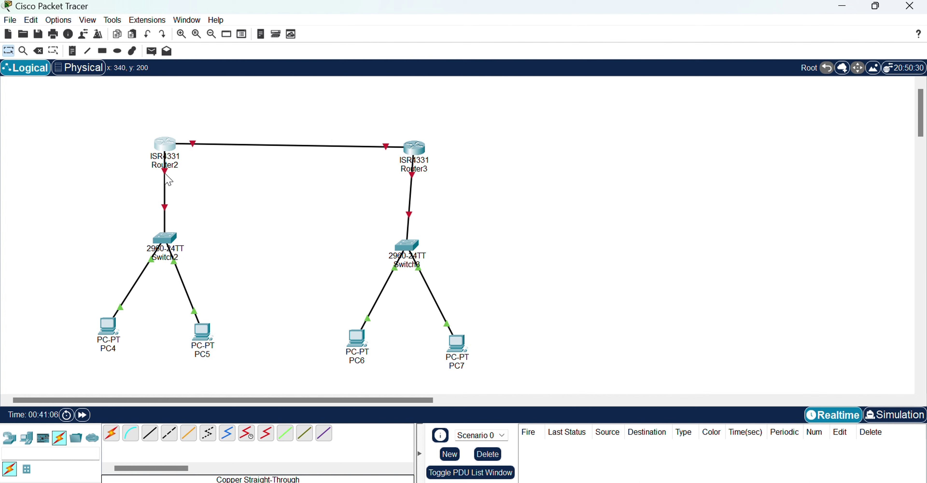
- Configure Router2's GigabitEthernet0/0/1 with IPv4 address 192.168.1.1 and subnet mask 255.255.255.0, and switch the port on
mouse_move(169, 178)
left_click(160, 149)
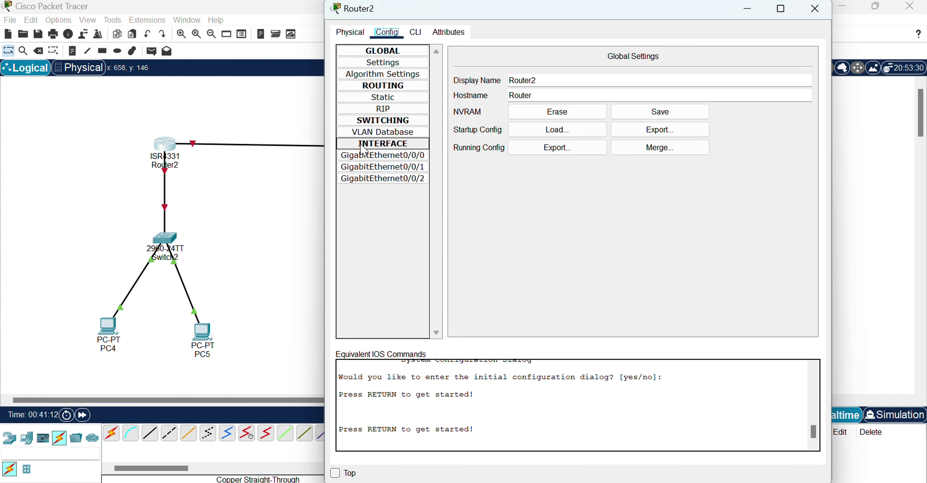
left_click(424, 169)
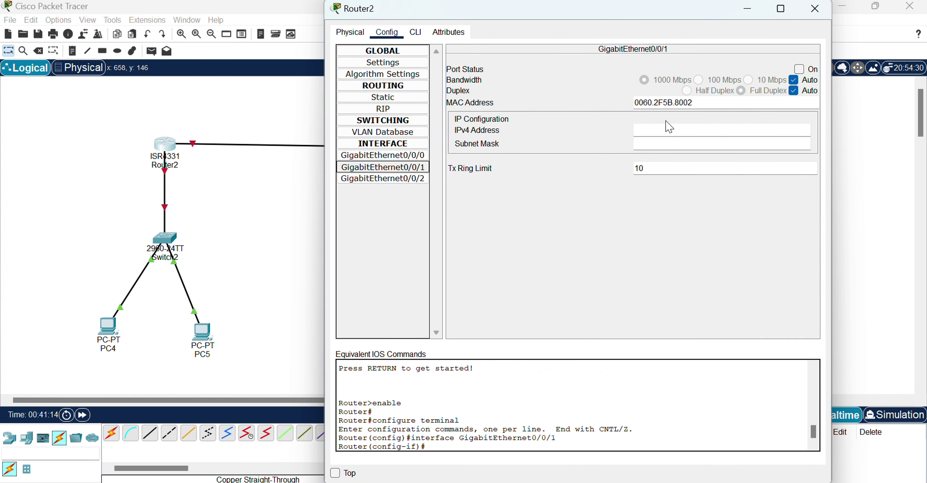
left_click(672, 128)
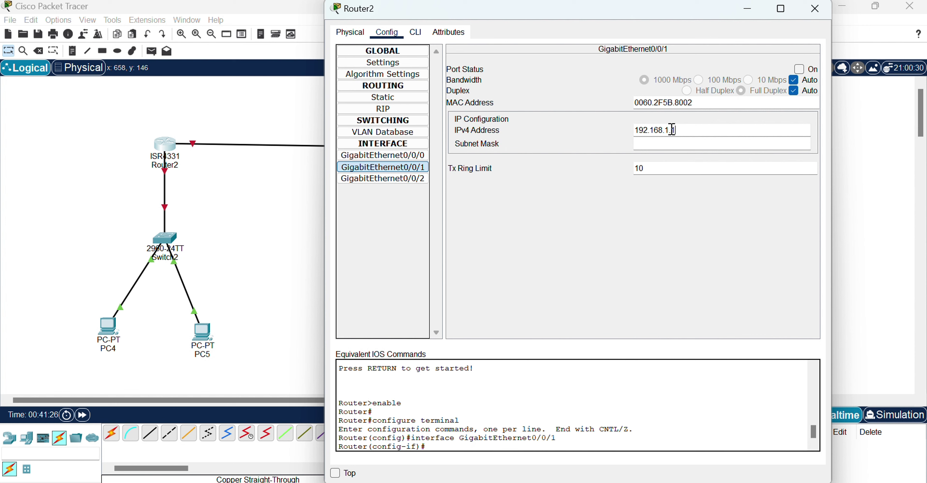
left_click(672, 130)
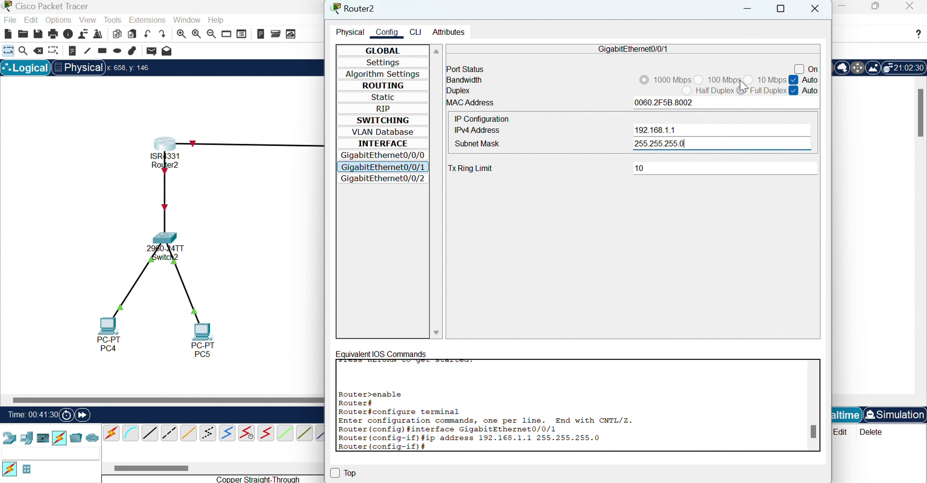
left_click(799, 69)
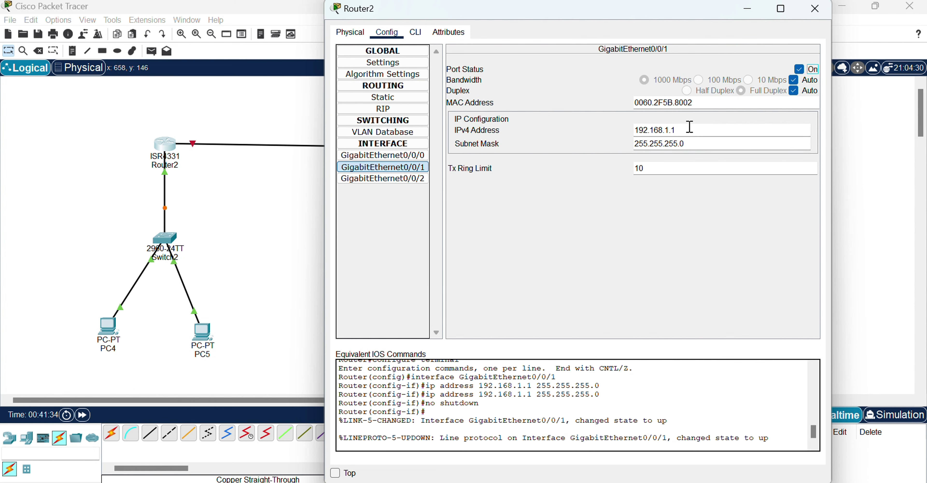
left_click_drag(689, 130, 624, 131)
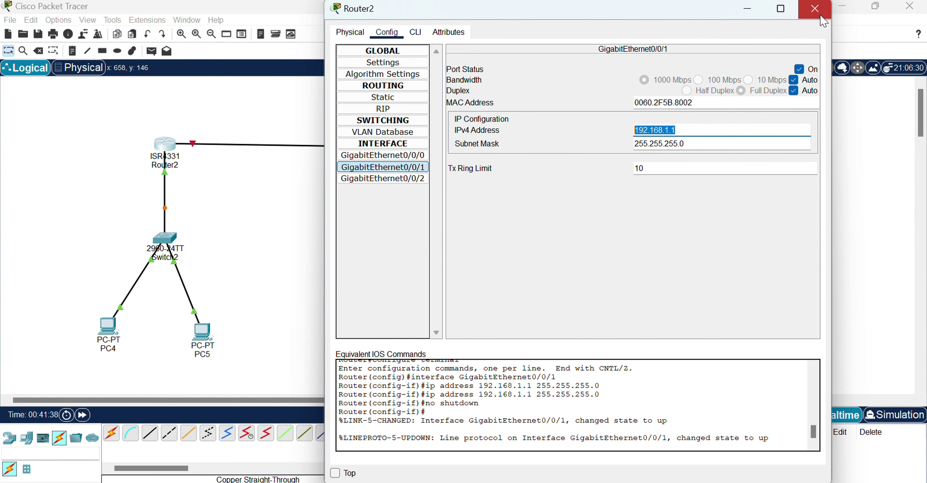
left_click(815, 8)
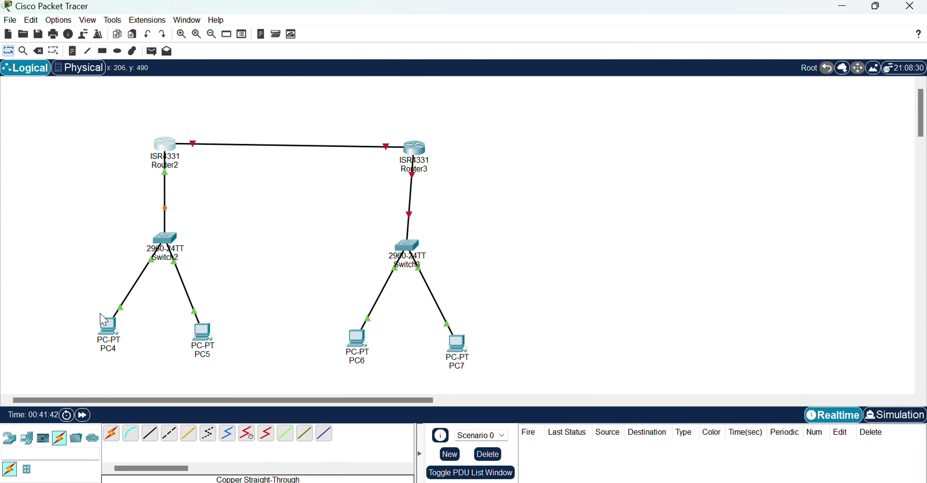
- Give PC4 the static IPv4 address 192.168.1.2, subnet mask 255.255.255.0 and default gateway 192.168.1.1
left_click(112, 325)
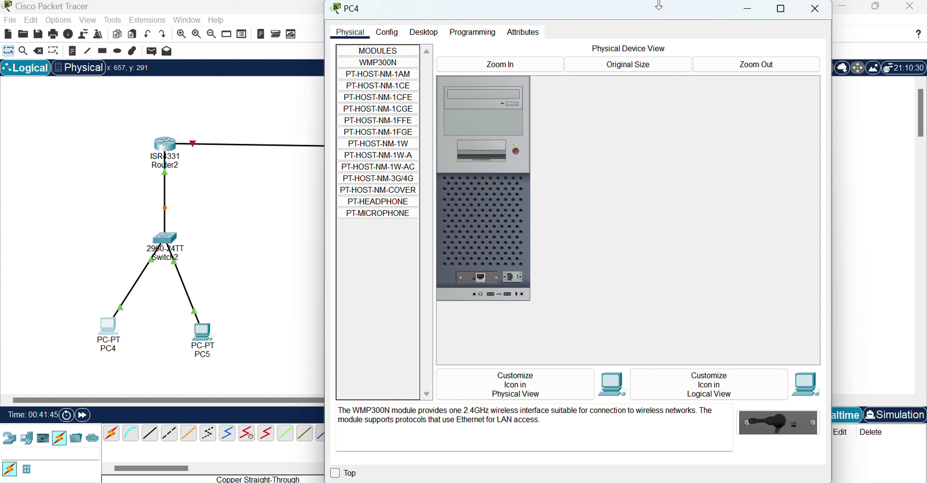
left_click_drag(659, 5, 659, 56)
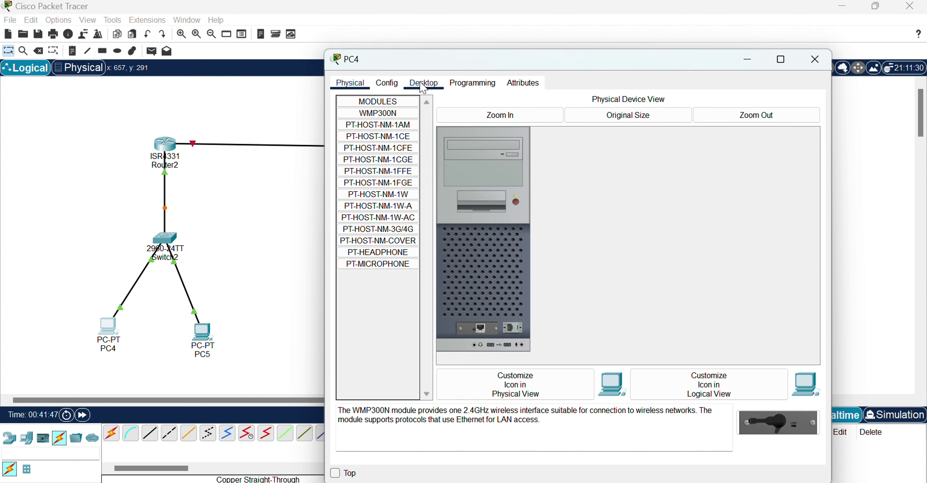
left_click(423, 86)
left_click(382, 124)
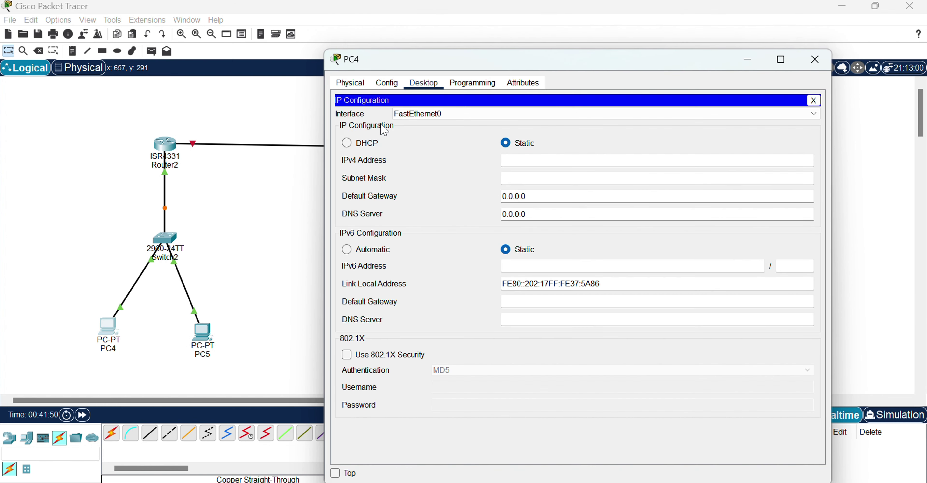
left_click(520, 162)
type("192.168.1.1")
left_click(513, 178)
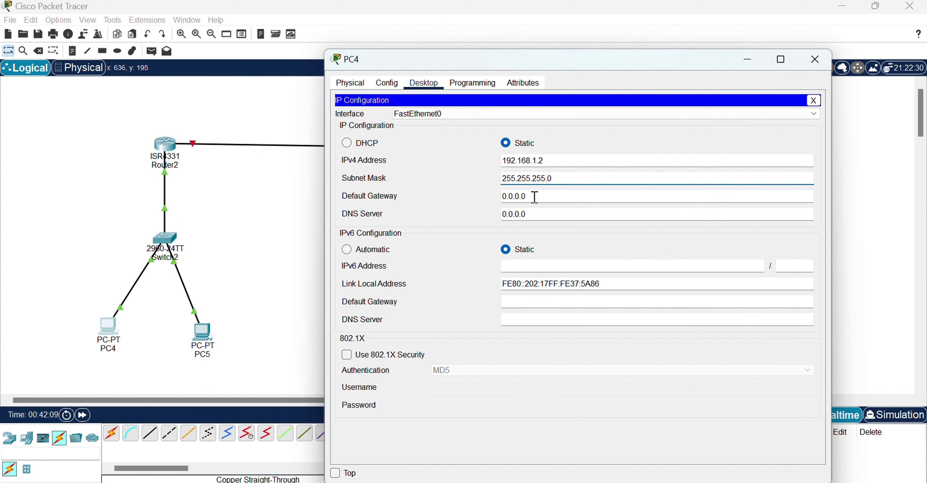
key("Tab")
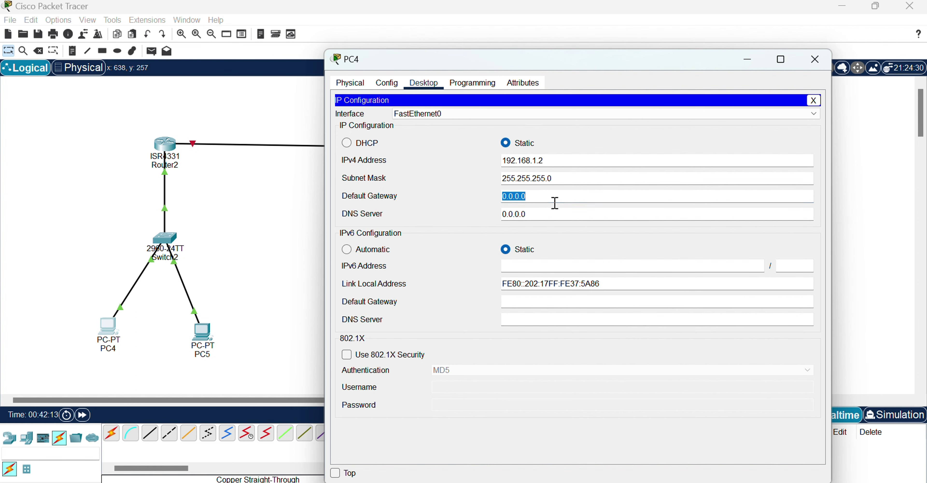
type("192.168.1.1")
left_click(823, 64)
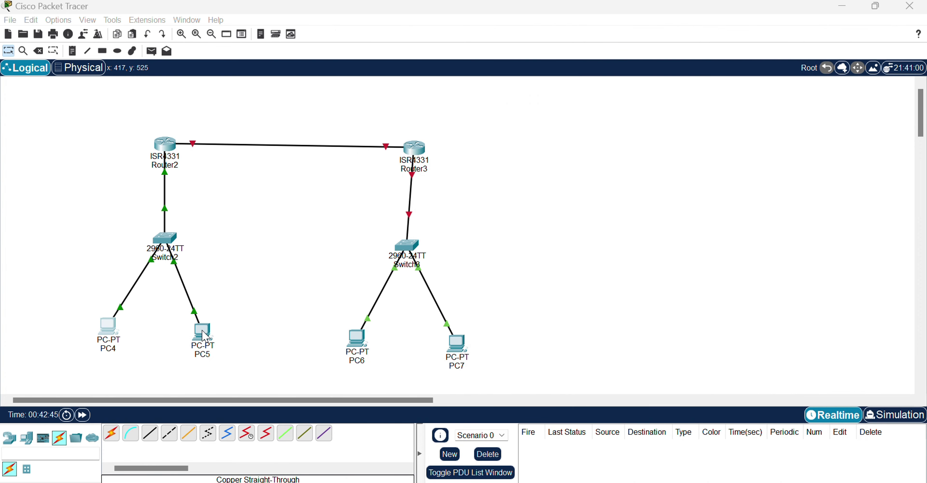
- Give PC5 the static IPv4 address 192.168.1.3, subnet mask 255.255.255.0 and default gateway 192.168.1.1
left_click(203, 333)
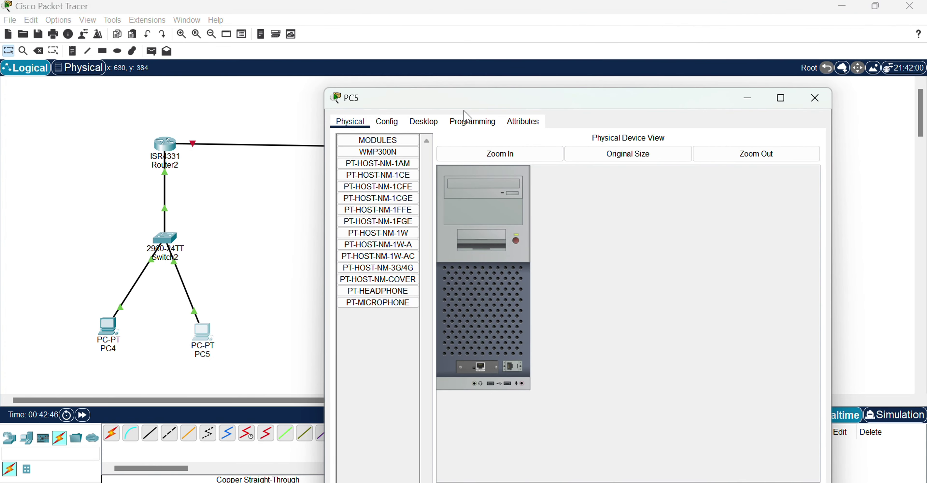
left_click(424, 122)
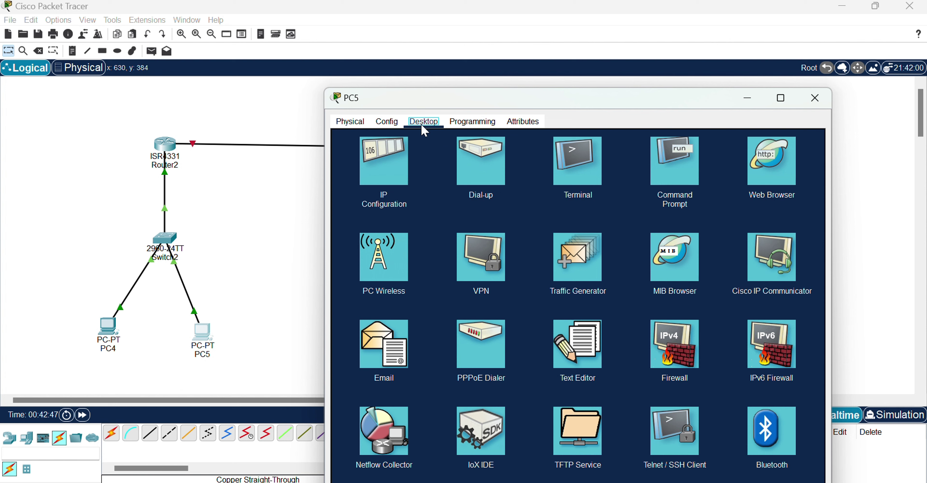
left_click(370, 187)
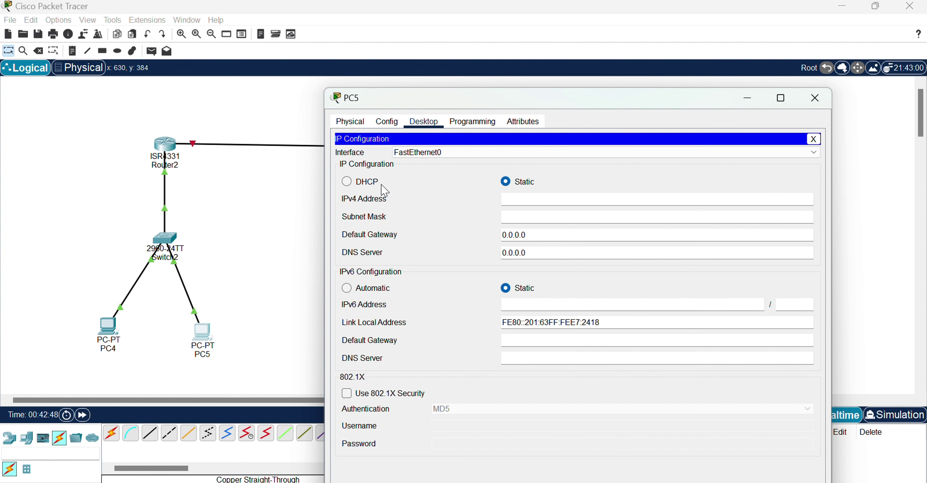
left_click(522, 199)
type("192.168.1.1")
left_click(551, 216)
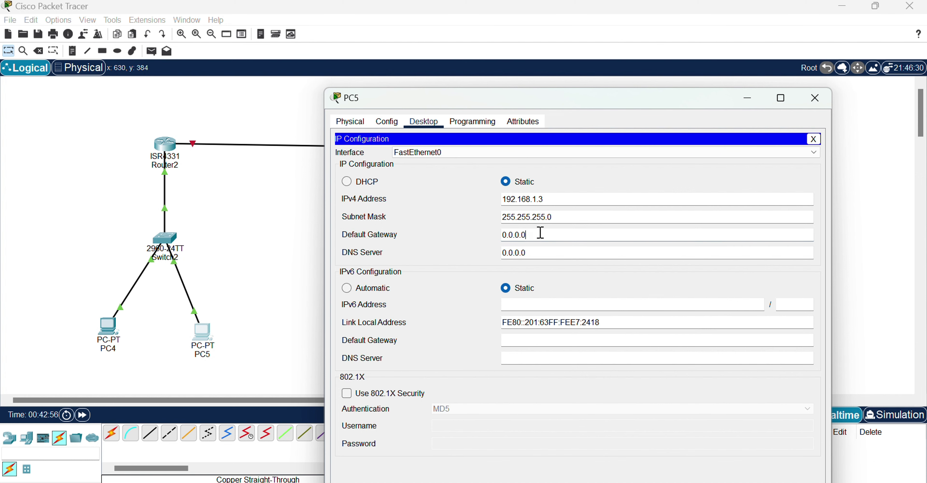
left_click_drag(540, 233, 482, 230)
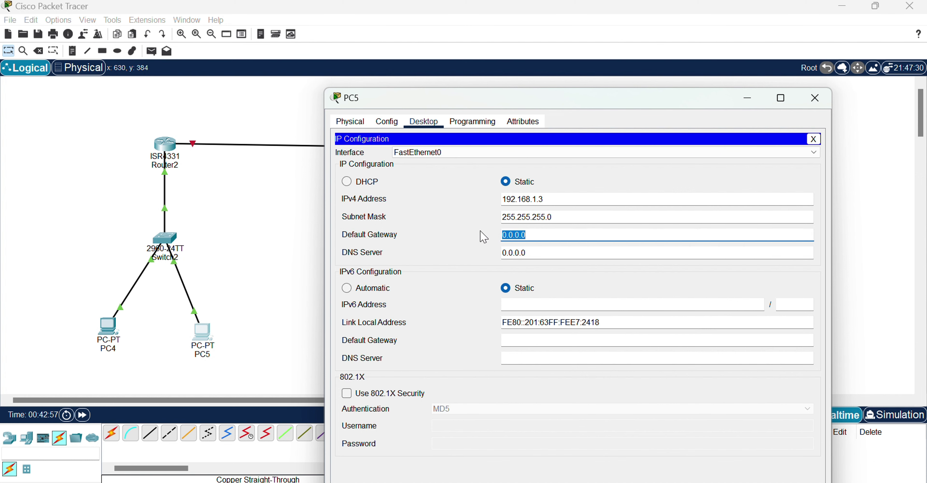
type("192.168.1.1")
left_click(486, 236)
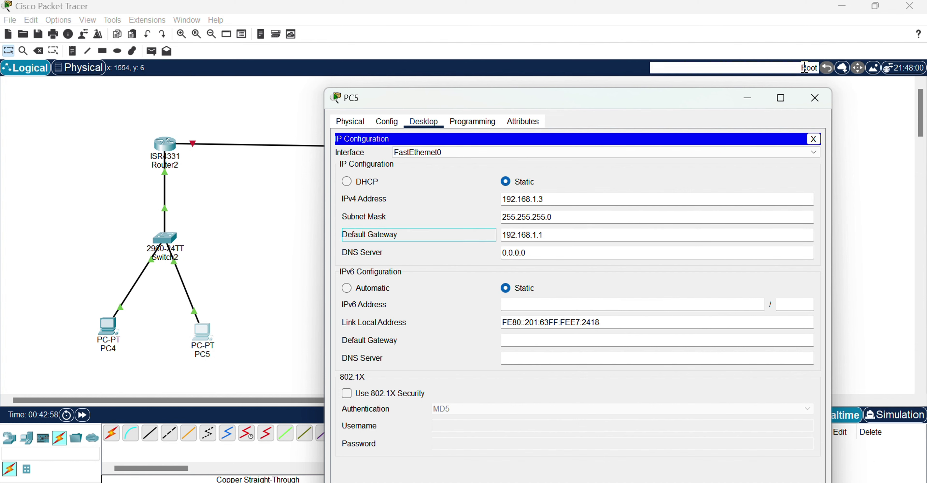
left_click(815, 98)
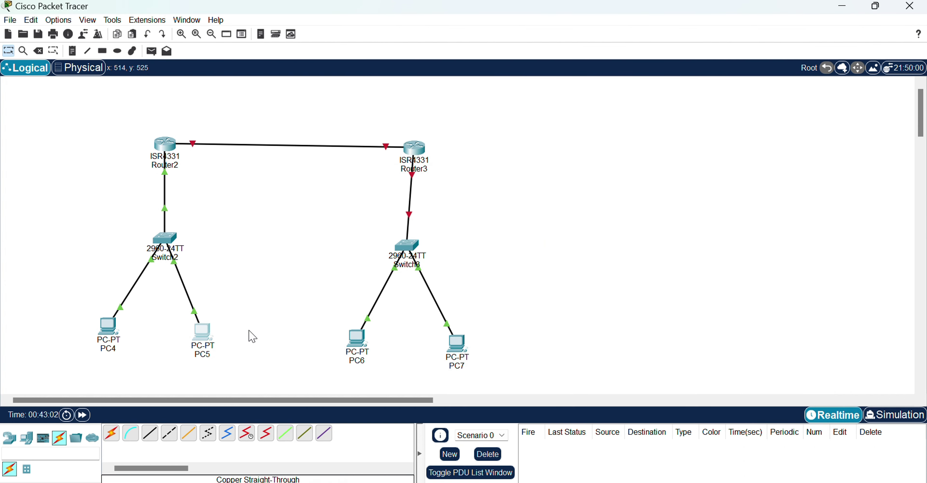
- Configure Router3's GigabitEthernet0/0/1 with IPv4 address 192.168.2.1 and subnet mask 255.255.255.0, and switch the port on
left_click_drag(249, 329, 62, 320)
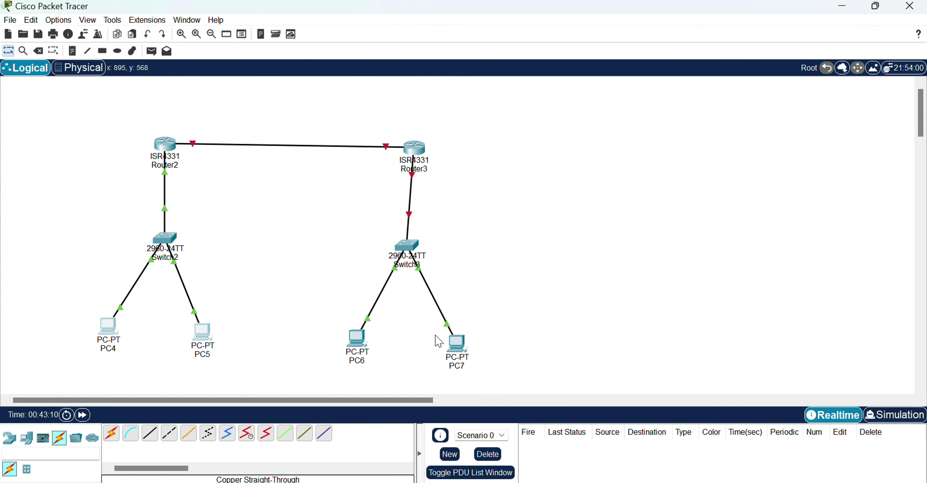
left_click(419, 154)
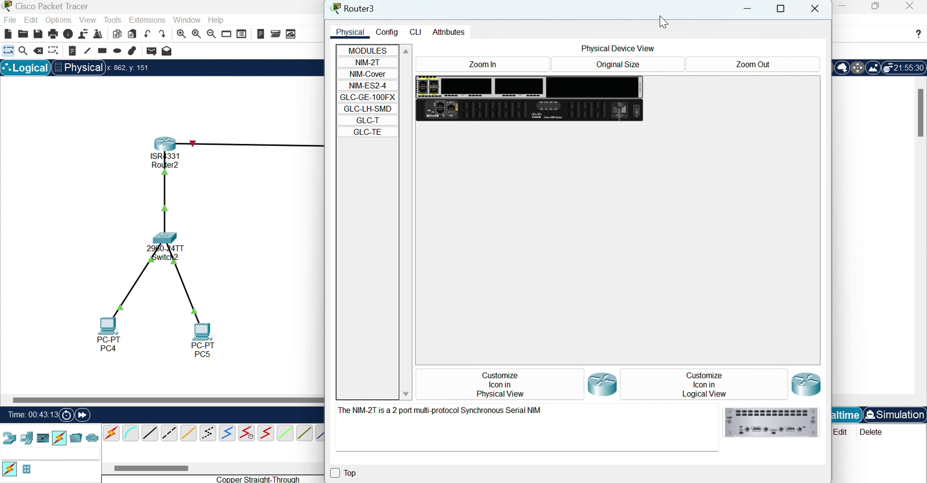
left_click_drag(664, 21, 693, 57)
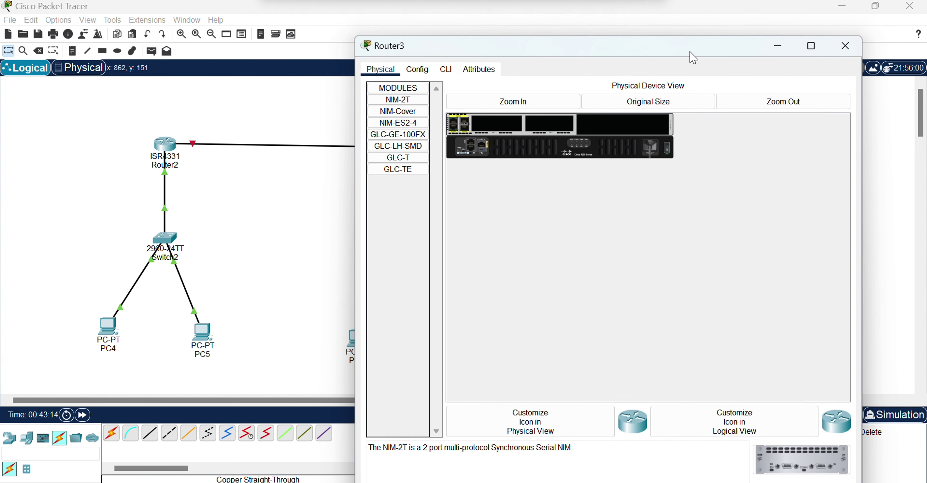
left_click(420, 70)
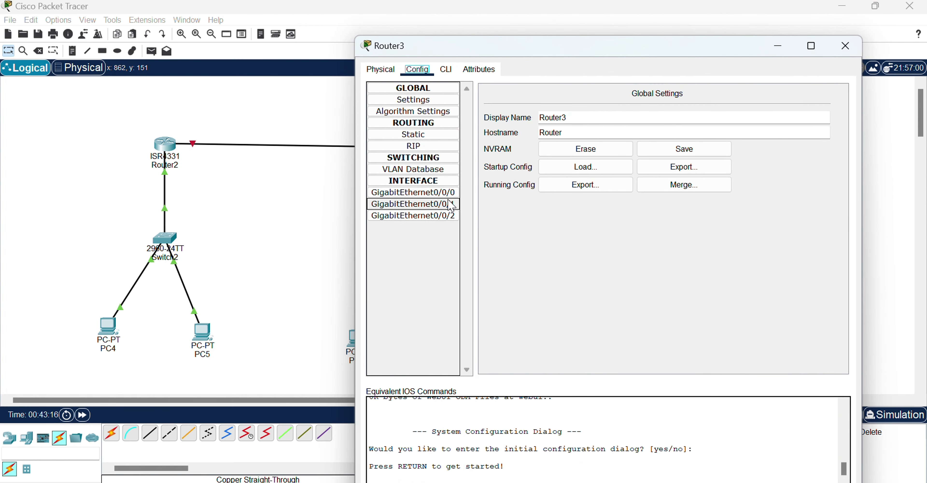
left_click(440, 211)
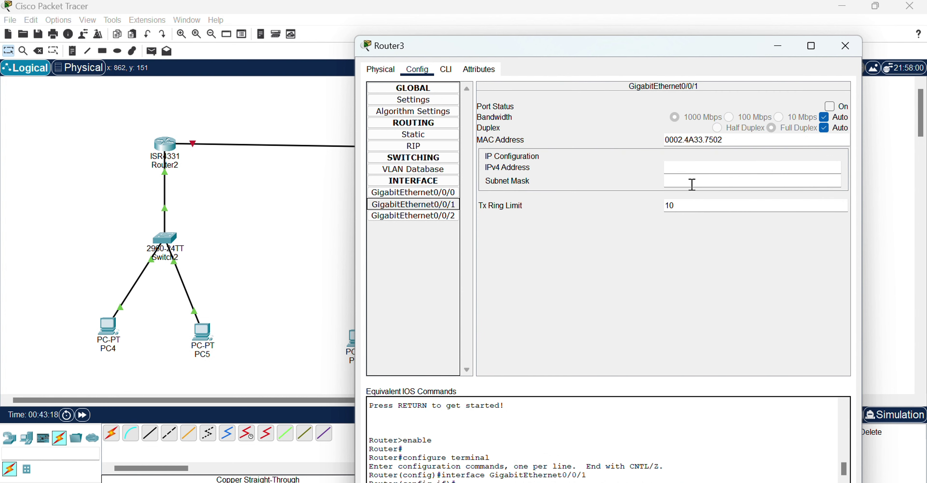
left_click(713, 167)
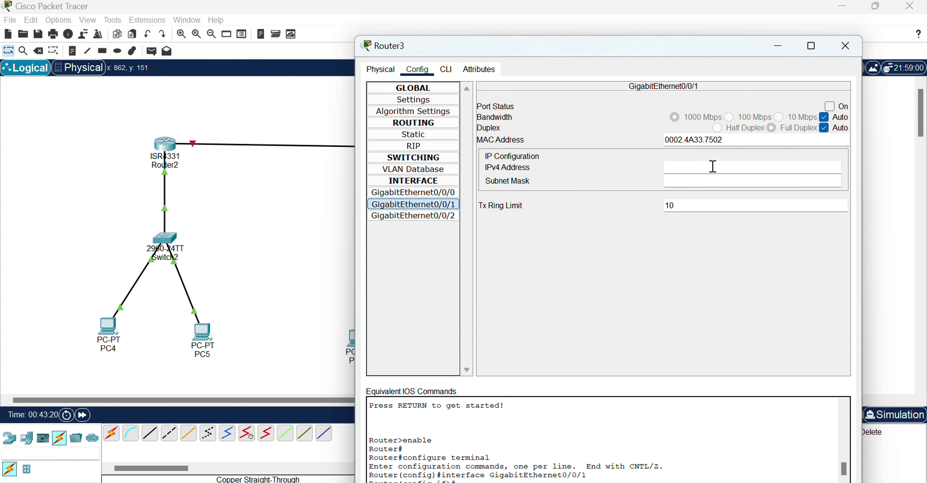
type("192.168.1.1")
key("Tab")
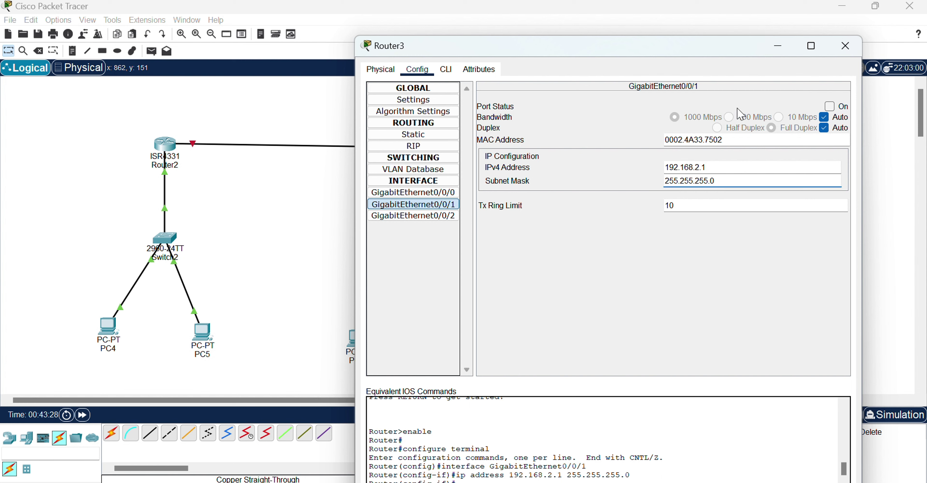
left_click(840, 107)
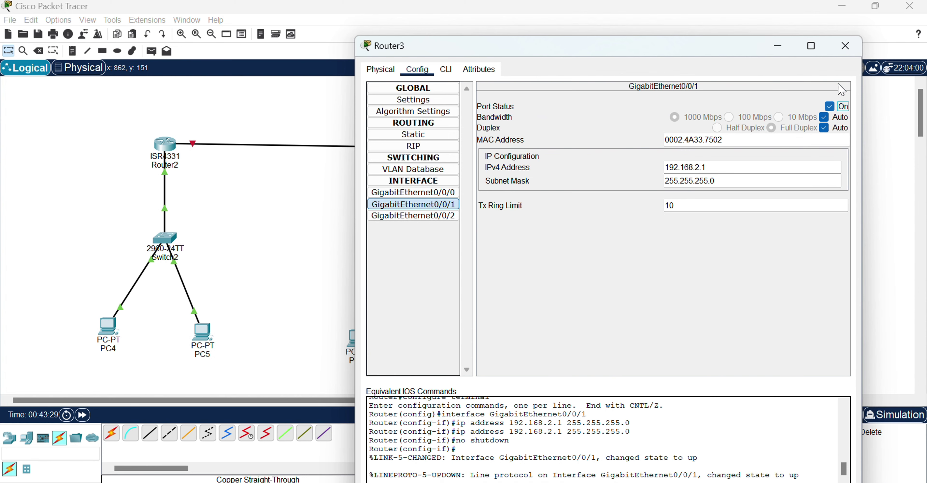
left_click(845, 46)
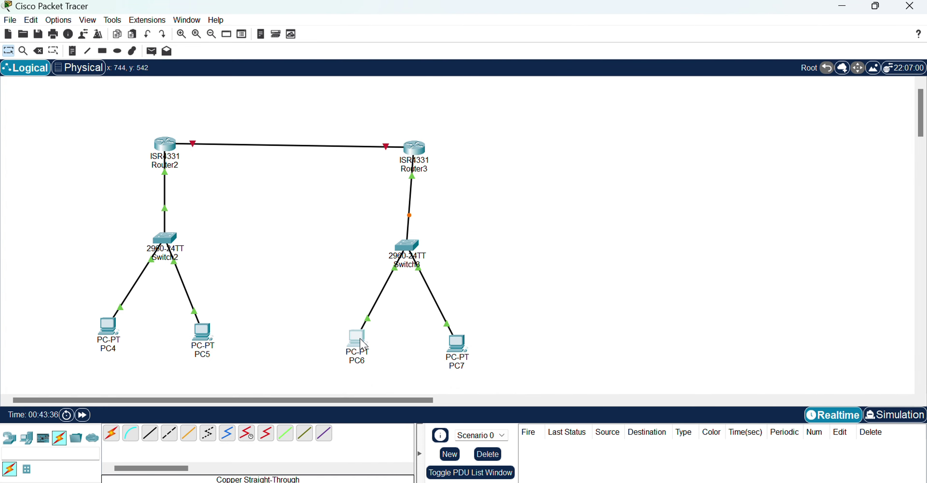
- Give PC6 the static IPv4 address 192.168.2.2 and subnet mask 255.255.255.0
left_click(364, 345)
left_click(514, 80)
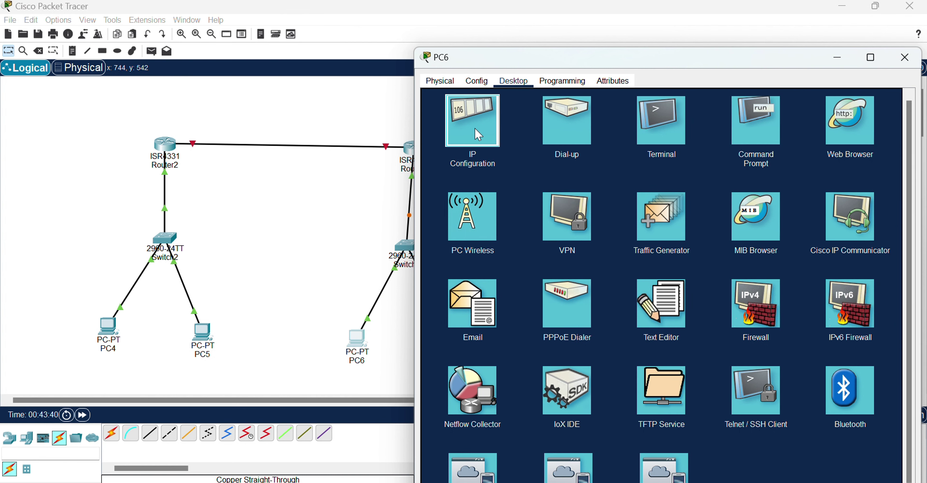
left_click(478, 135)
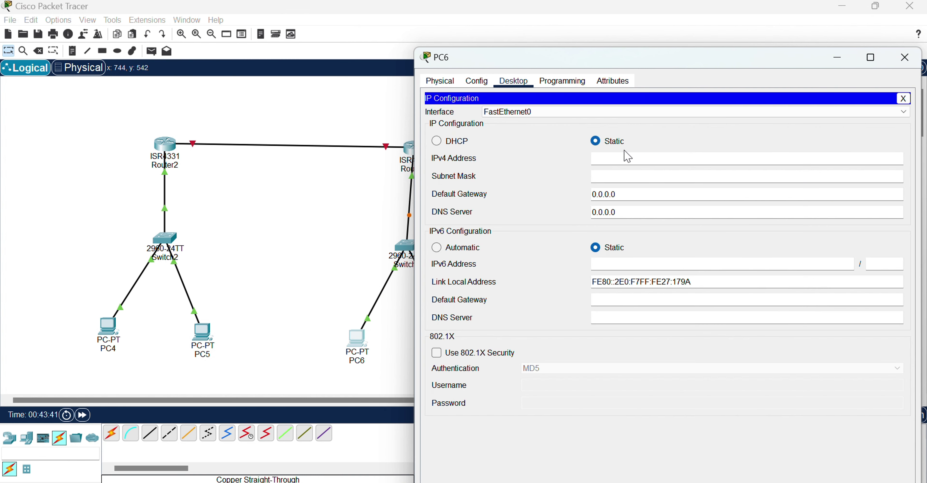
left_click(618, 157)
type("192.168.1.1")
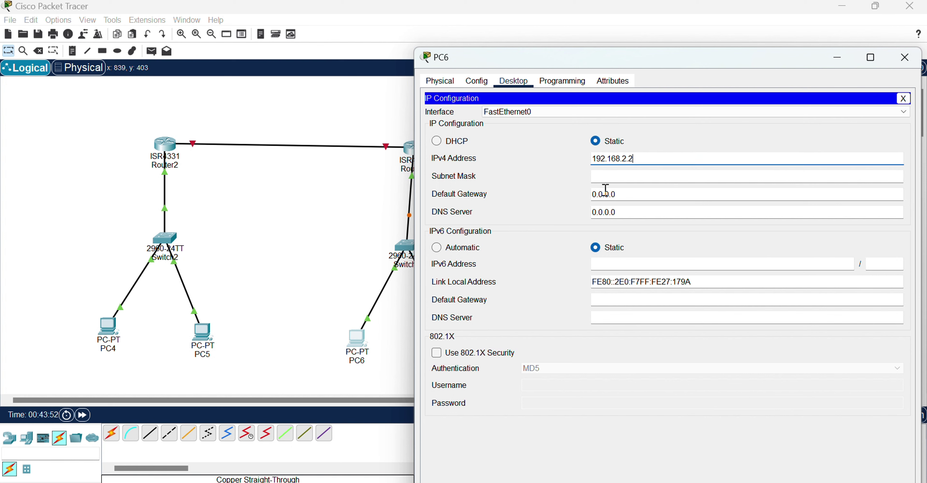
left_click(640, 175)
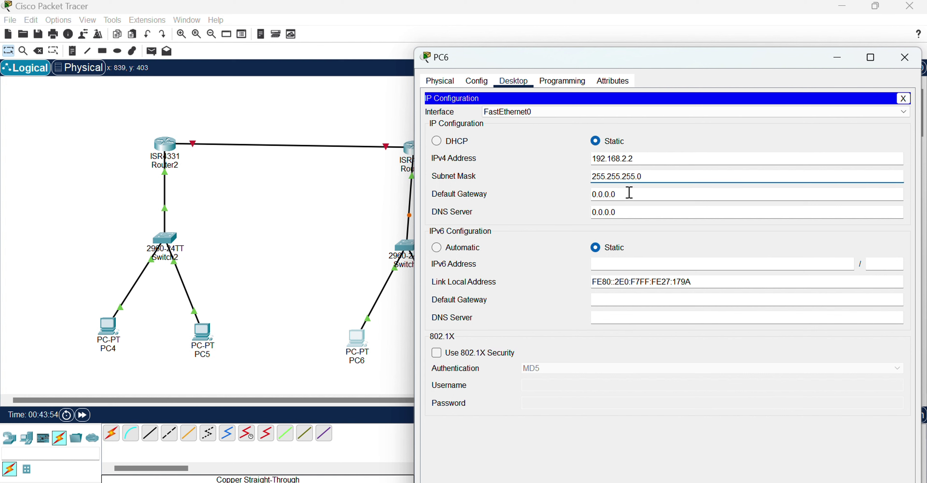
- Set PC6's default gateway to 192.168.2.1 and close its configuration
left_click_drag(626, 193, 534, 193)
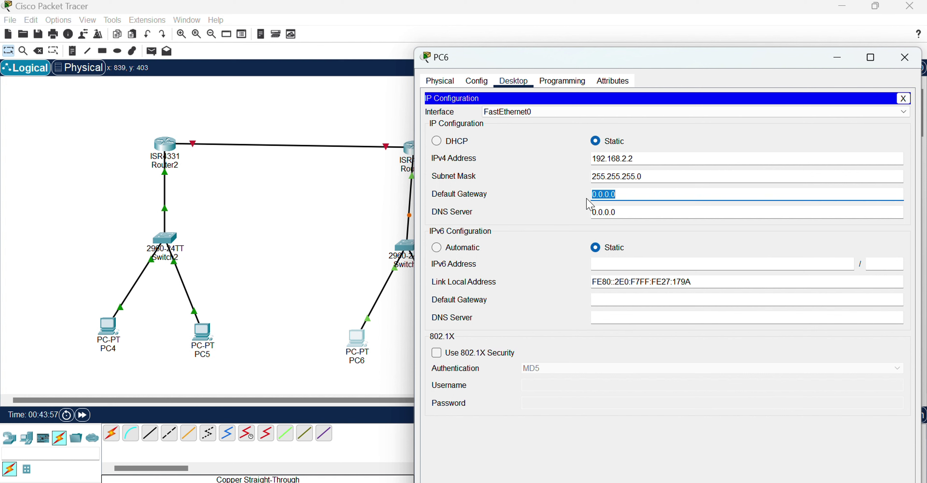
type("192.168.1.1")
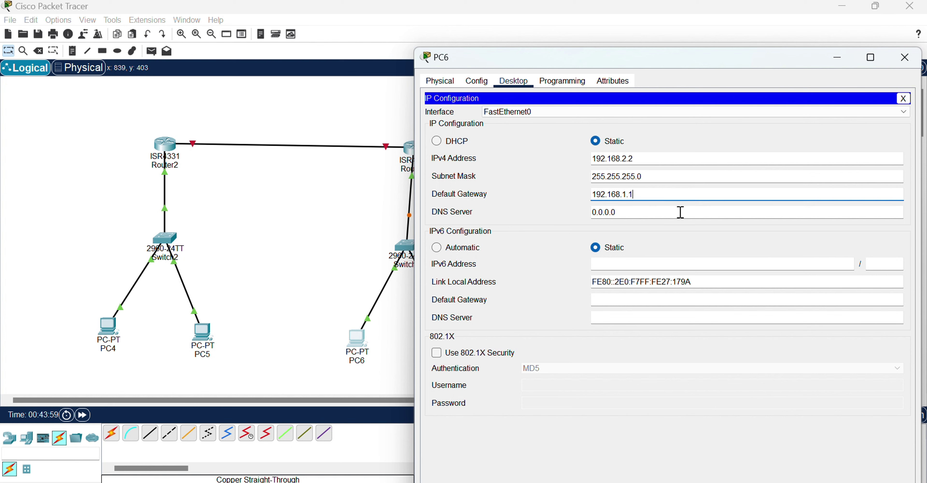
key("BackSpace")
type("2")
left_click(548, 199)
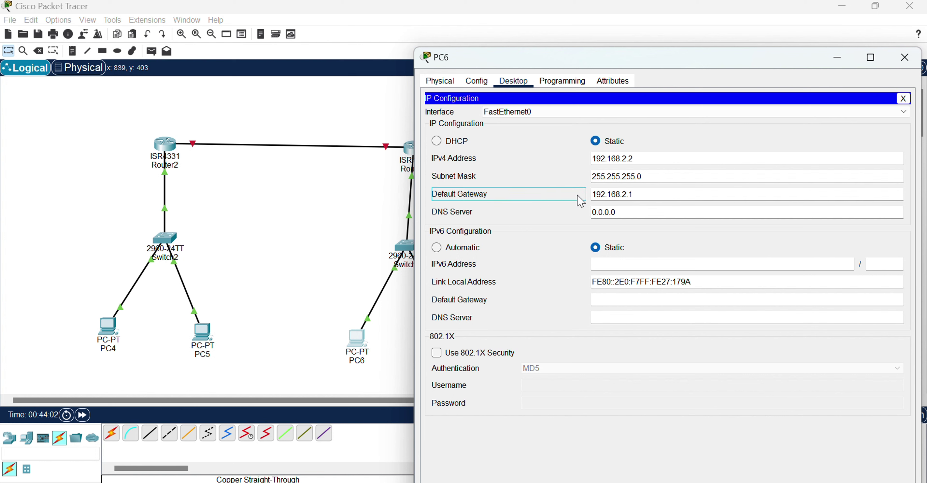
left_click(639, 198)
left_click_drag(639, 198, 575, 198)
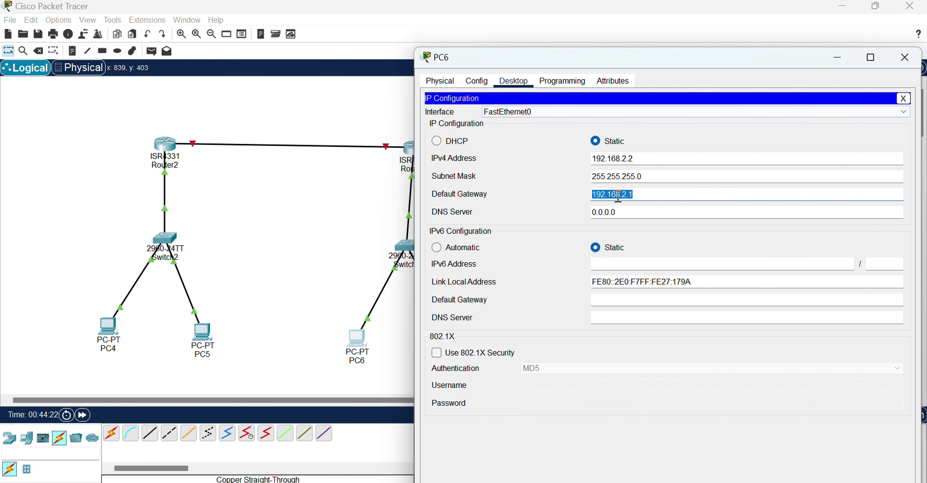
left_click(644, 195)
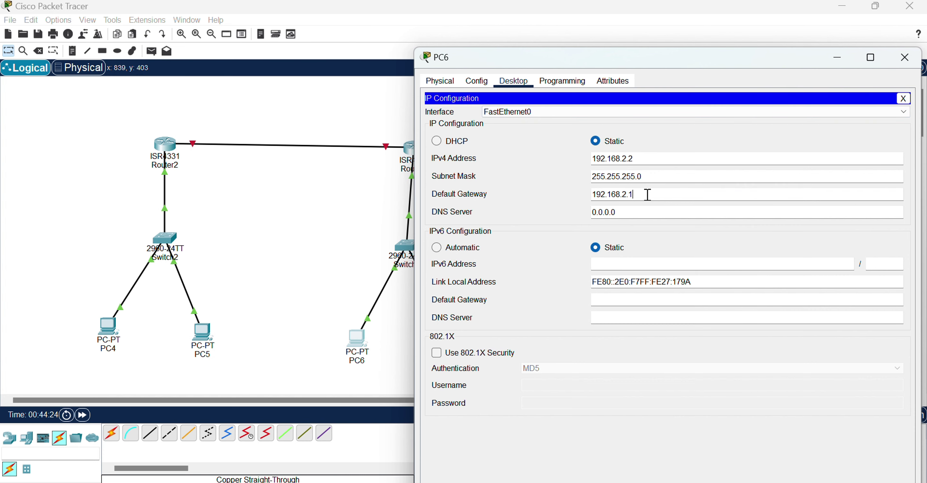
left_click(905, 57)
- Enter a static IPv4 address for PC7 on Router3's network and fill in its subnet mask
left_click(455, 343)
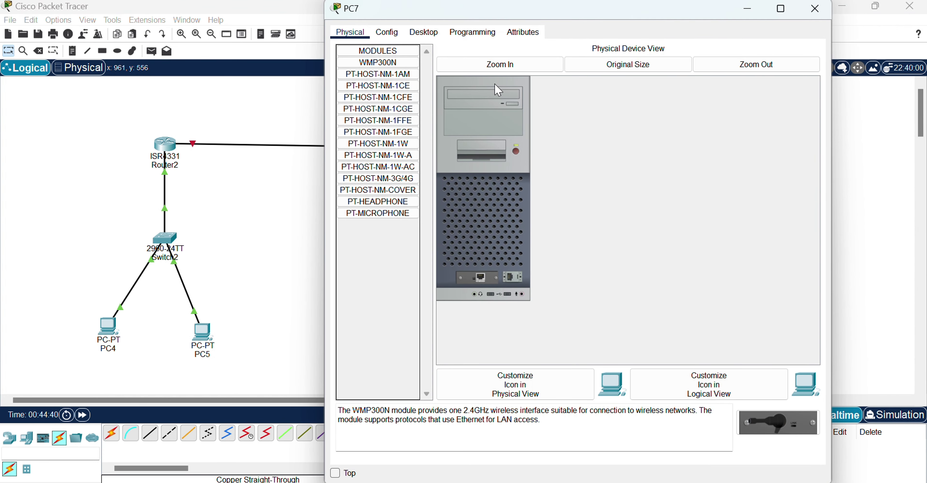
left_click_drag(618, 15, 656, 48)
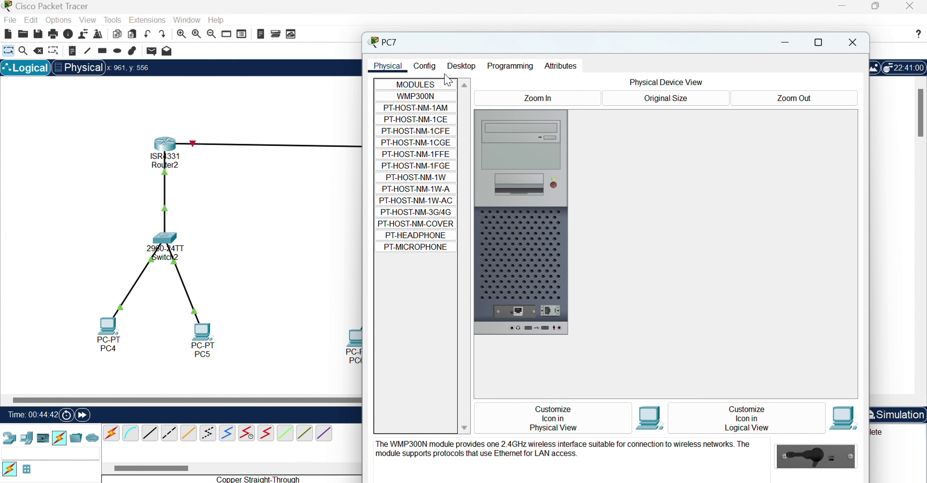
left_click(459, 69)
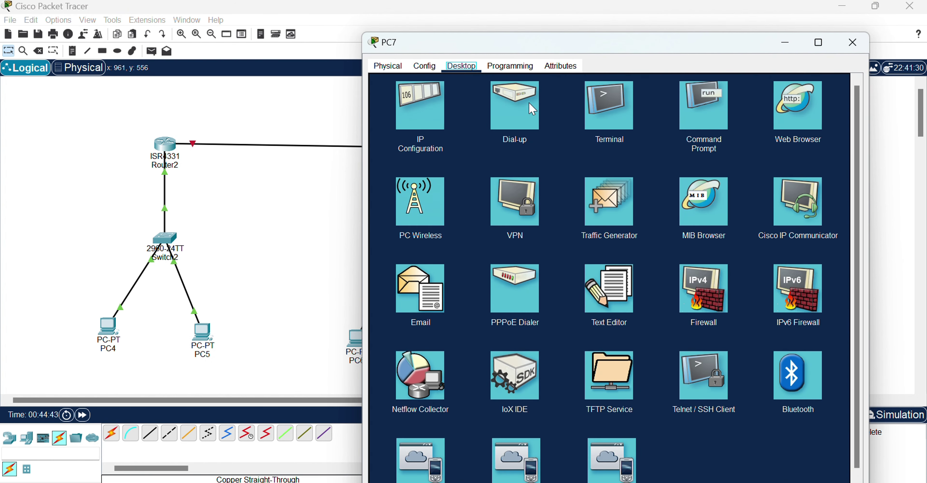
left_click(437, 113)
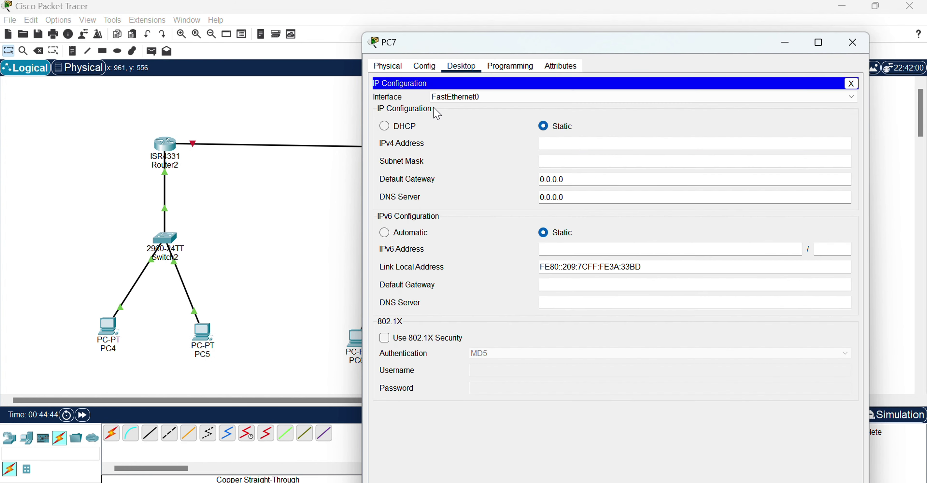
left_click(582, 144)
type("192.168.1.1")
left_click(563, 164)
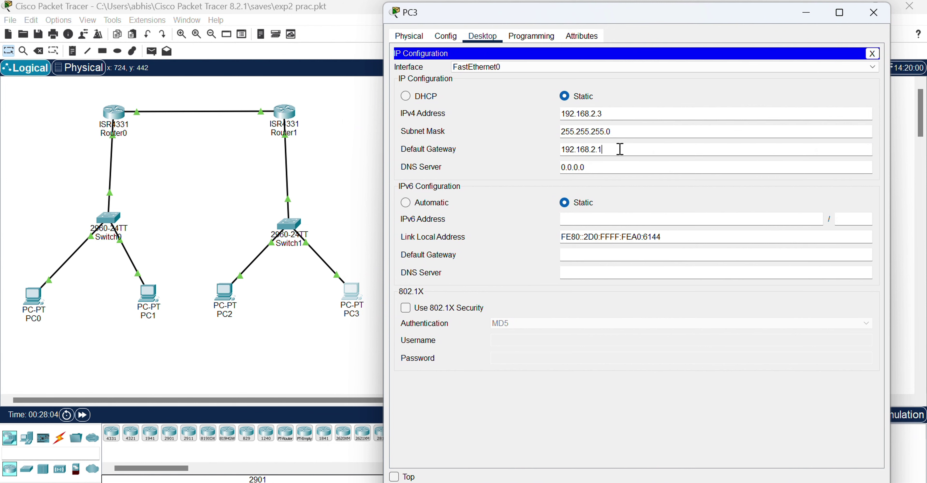
- Examine PC3's default gateway and the IPv4 settings of Router0's GigabitEthernet0/0/1 in the exp2 prac.pkt network
left_click_drag(617, 149, 540, 147)
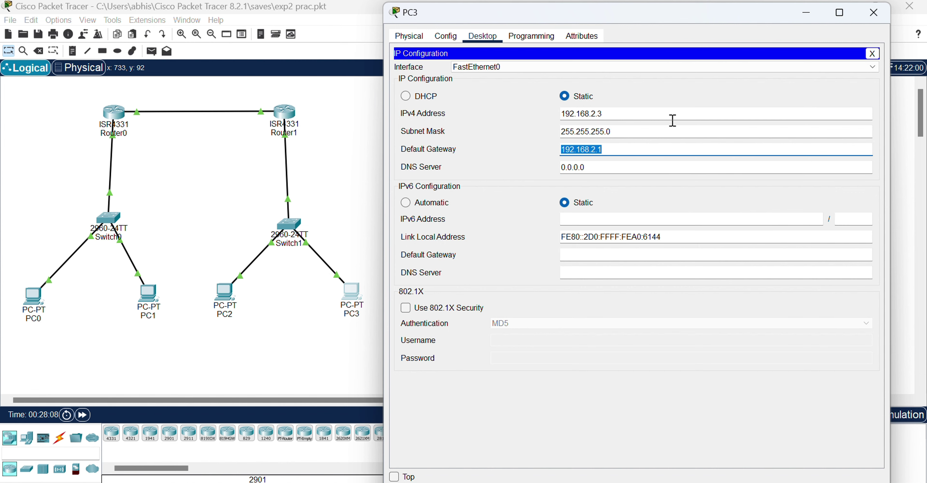
left_click(874, 13)
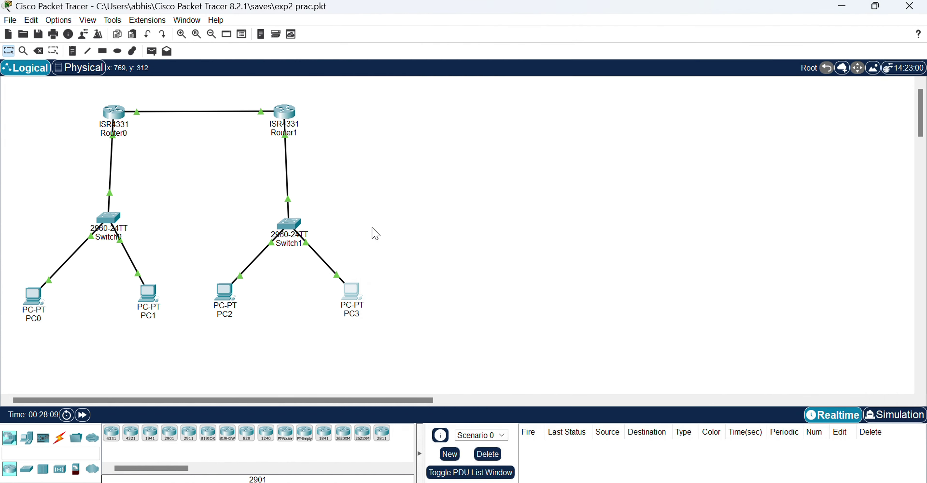
mouse_move(143, 119)
left_click(119, 117)
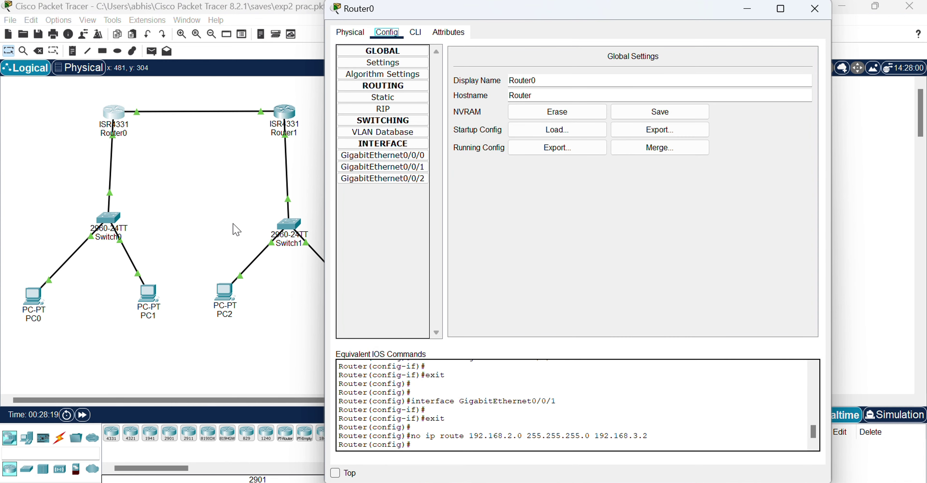
left_click(412, 168)
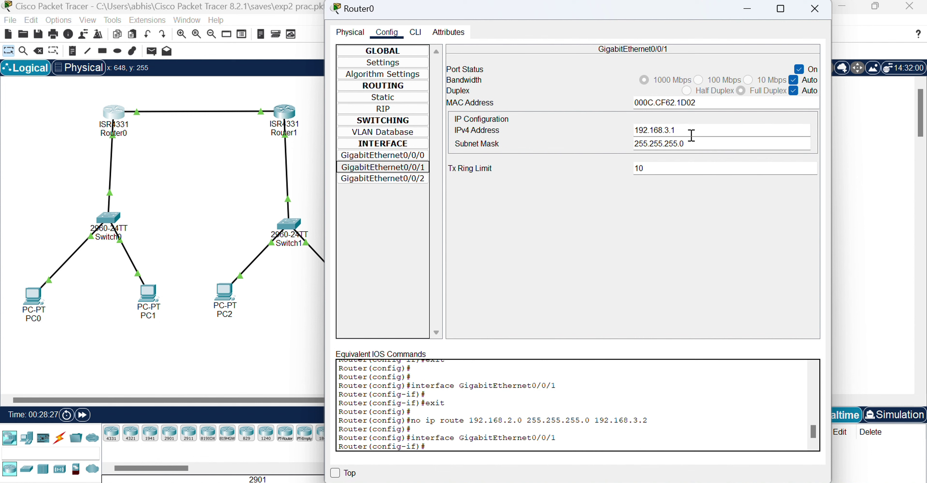
left_click_drag(677, 132, 581, 134)
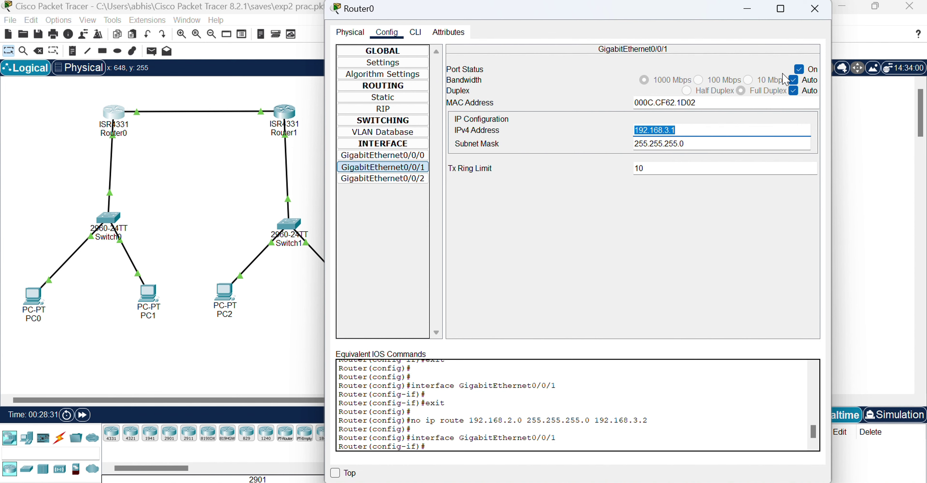
- Examine the IPv4 settings of Router1's GigabitEthernet0/0/1 interface
left_click(815, 8)
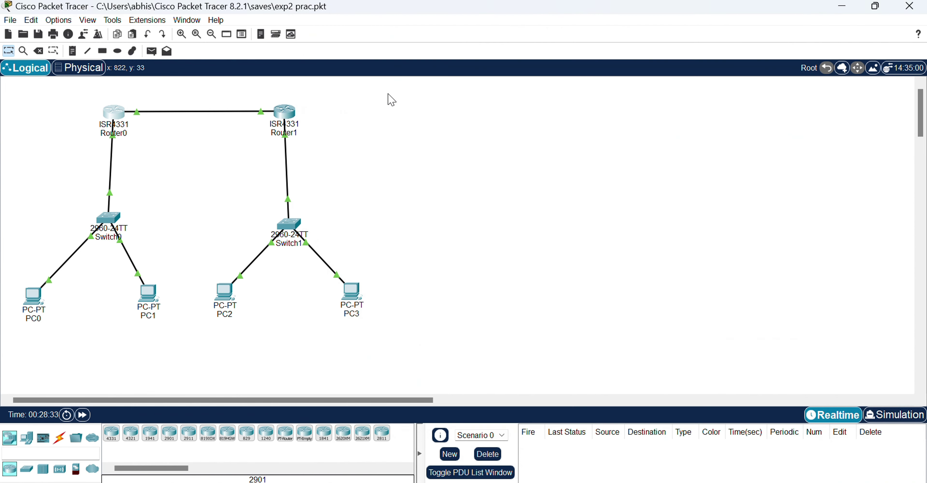
left_click(291, 116)
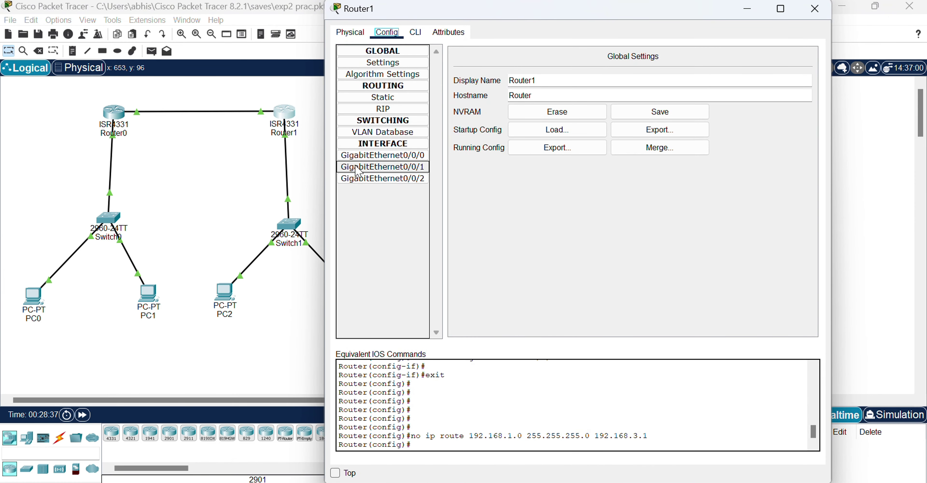
left_click(413, 172)
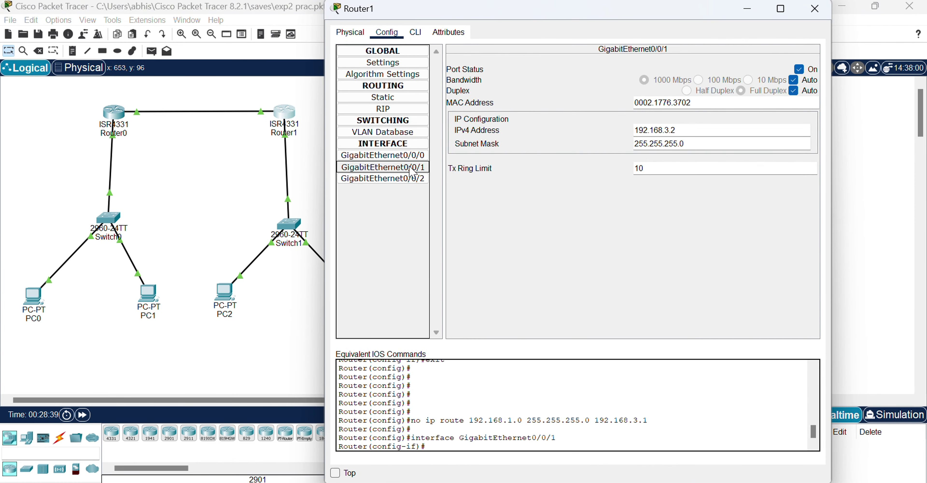
left_click(695, 132)
left_click_drag(695, 132, 634, 133)
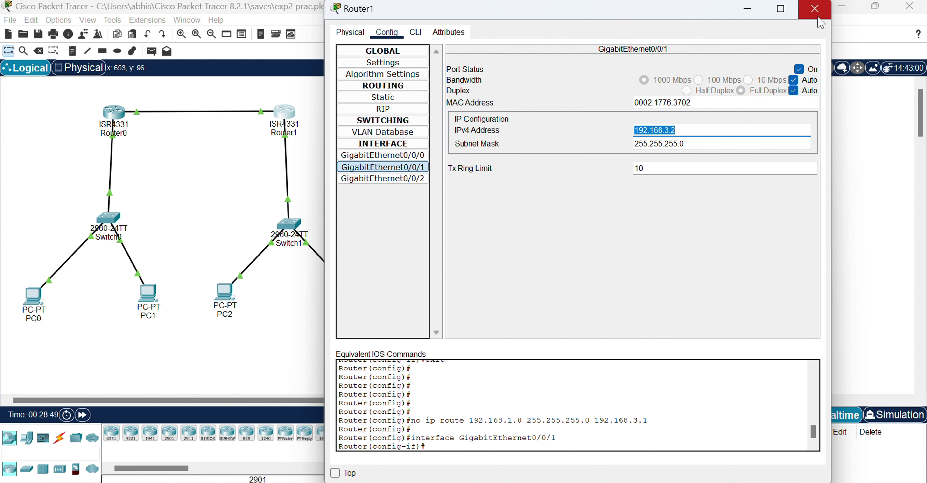
left_click(815, 9)
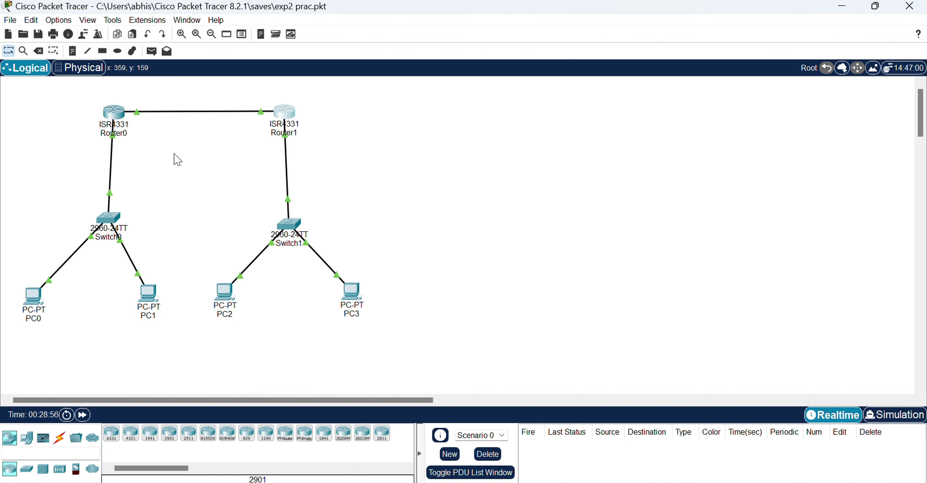
- Add a static route on Router0 to network 192.168.2.0, mask 255.255.255.0, with next hop 192.168.3.2, and close its configuration
left_click(120, 117)
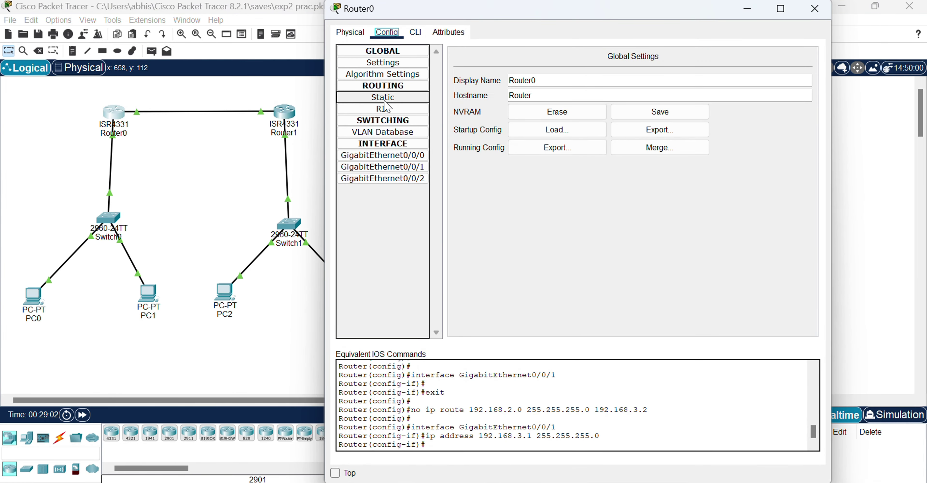
left_click(383, 98)
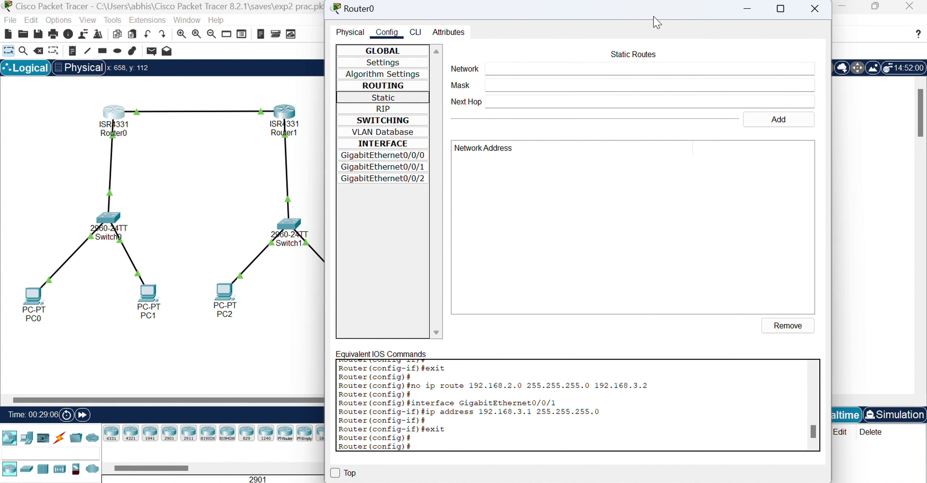
left_click_drag(657, 21, 730, 24)
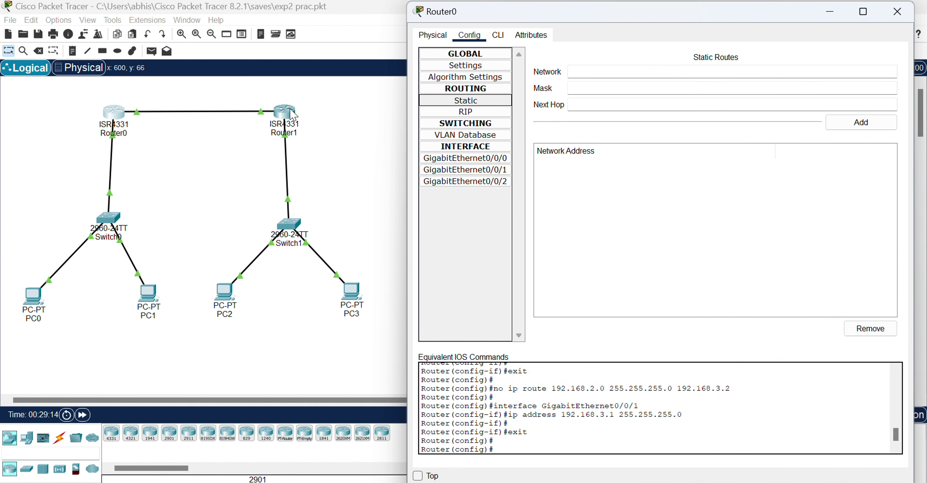
left_click(591, 77)
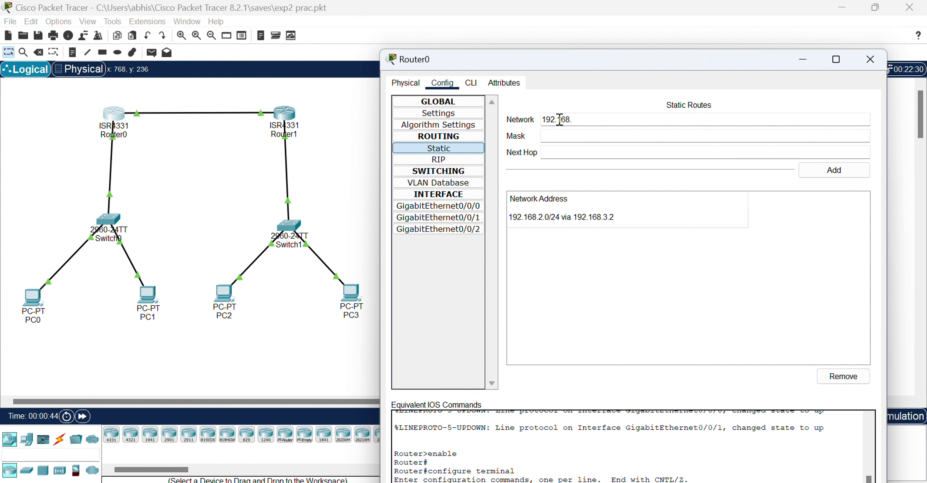
type("0")
left_click(575, 136)
type("255.255.2")
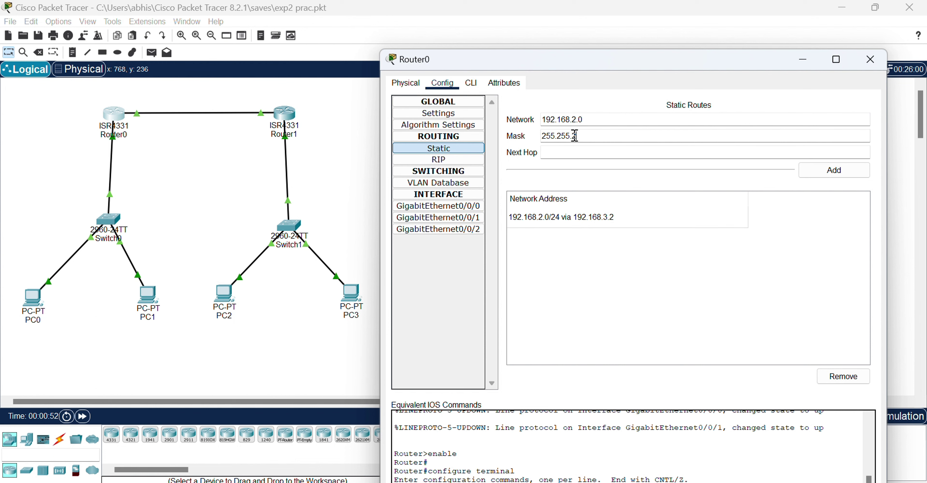
type("55.0")
left_click(626, 153)
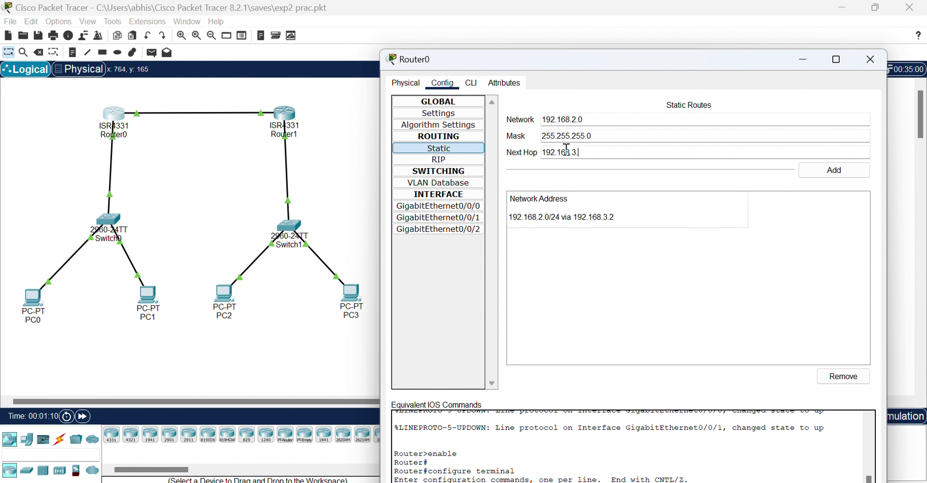
type("2")
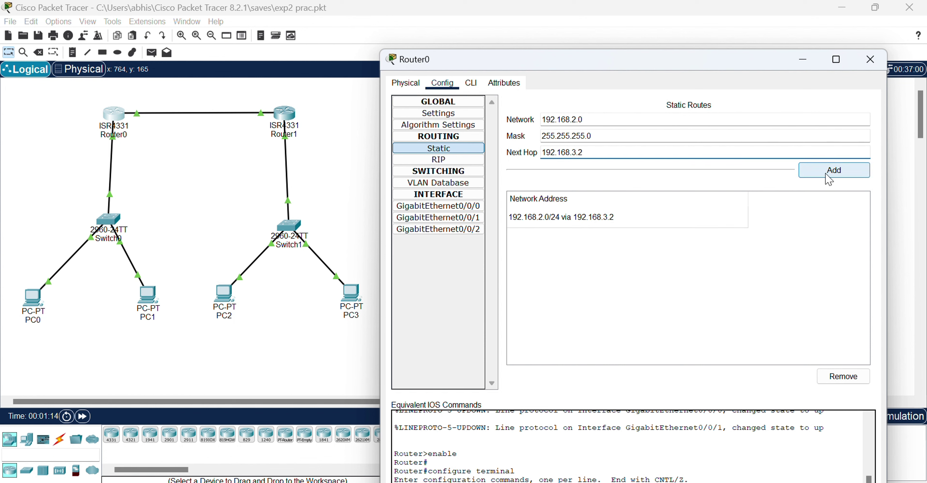
left_click(829, 180)
left_click(870, 59)
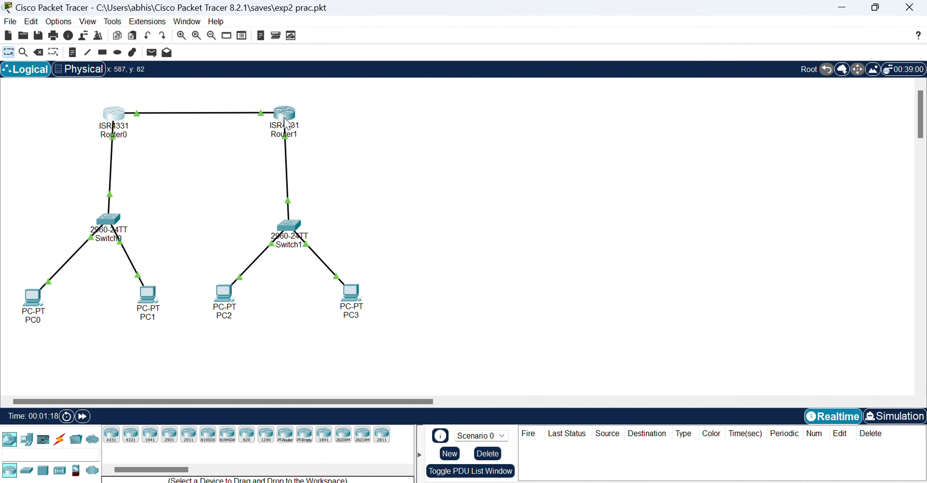
- Enter a static route on Router1 for network 192.168.1.0, mask 255.255.255.0, with next hop 192.168.3.1, and close its configuration
mouse_move(287, 115)
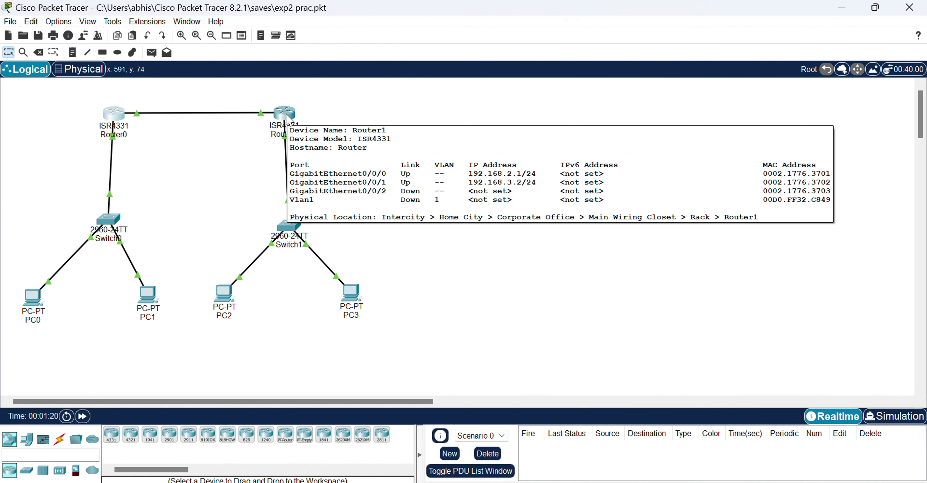
left_click(286, 115)
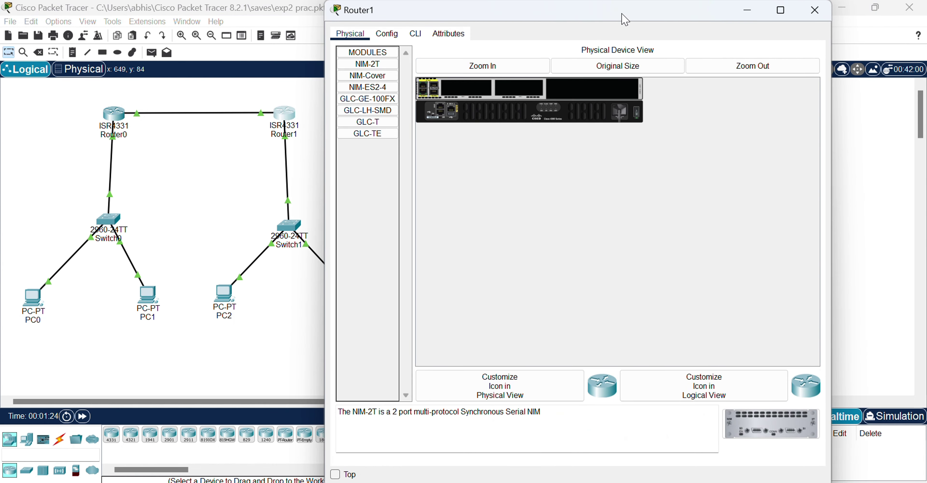
left_click_drag(623, 14, 660, 60)
left_click(420, 77)
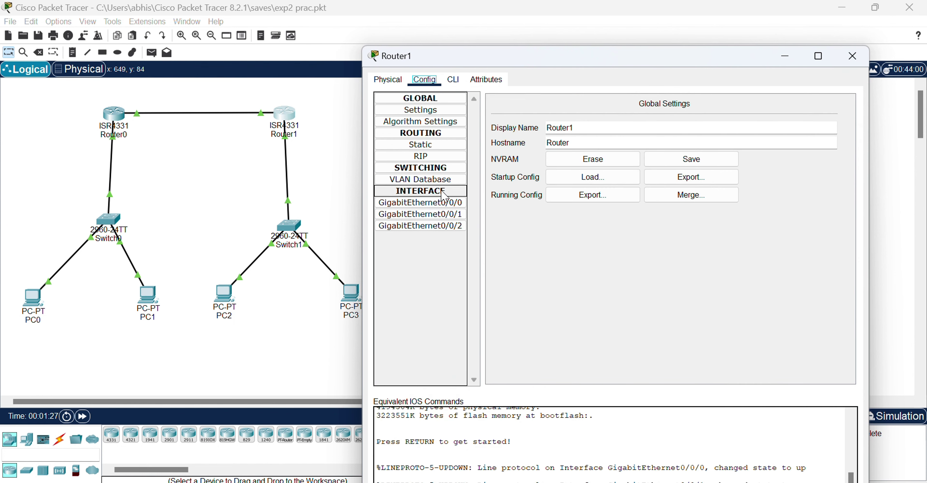
left_click(420, 145)
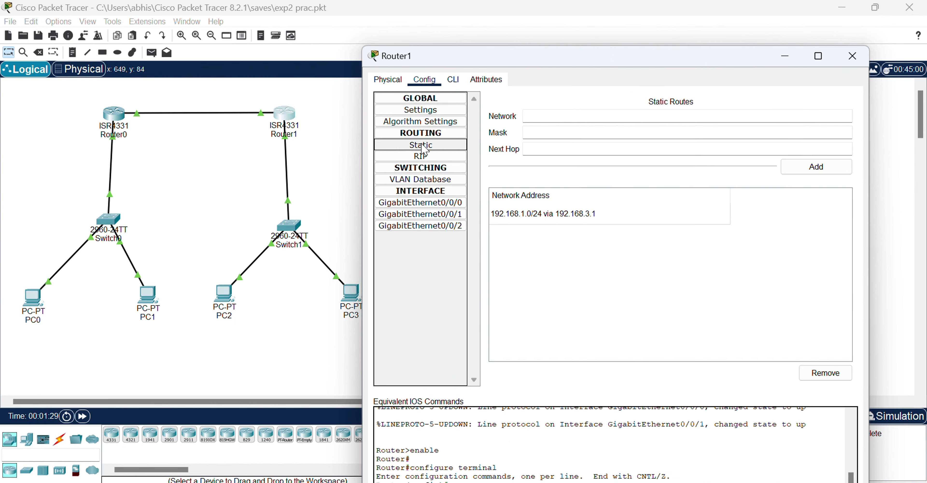
left_click(595, 116)
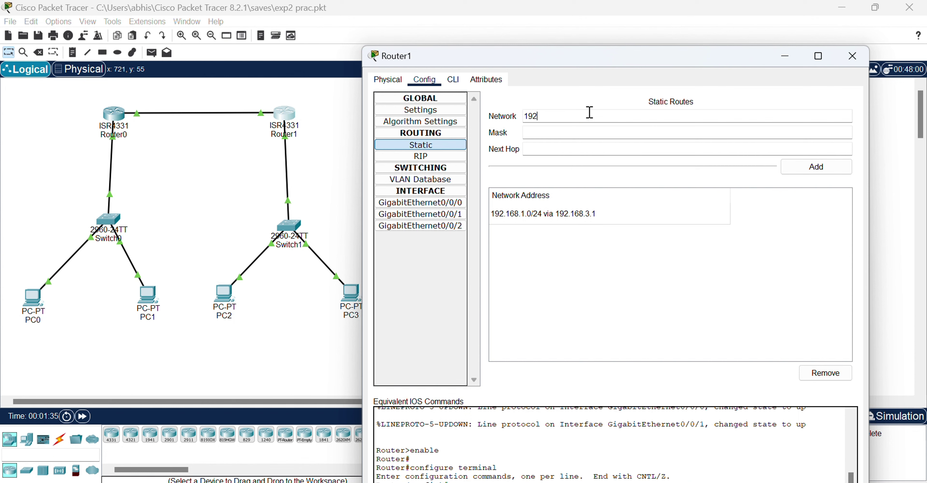
type("192.168.1.0")
left_click(569, 130)
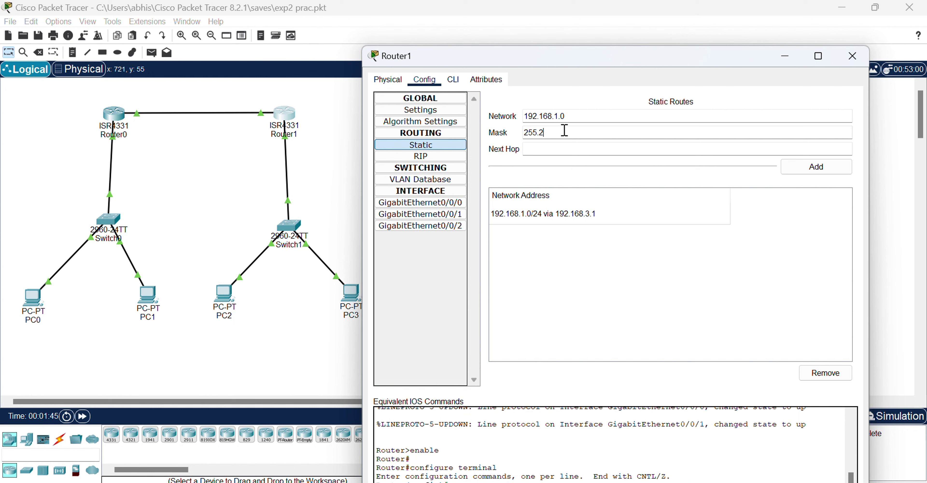
type("255.255.255.0")
left_click(564, 149)
type("192.16")
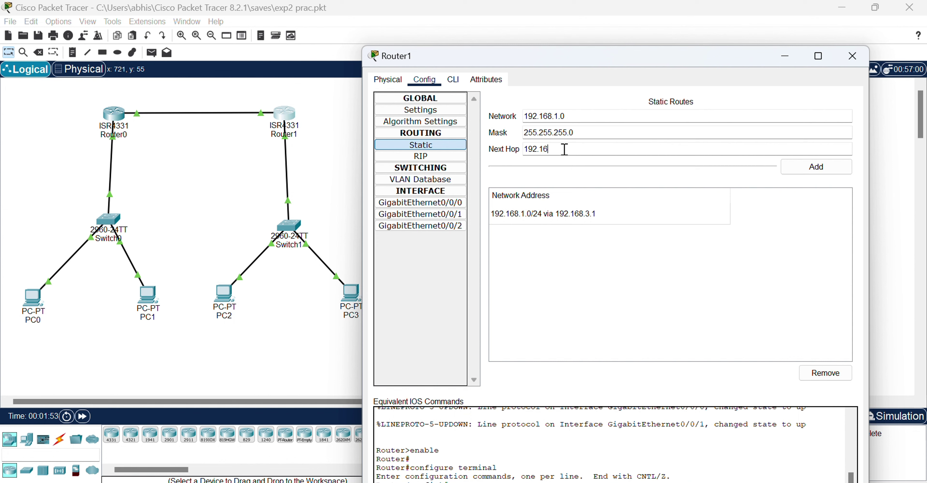
type("8.3.1")
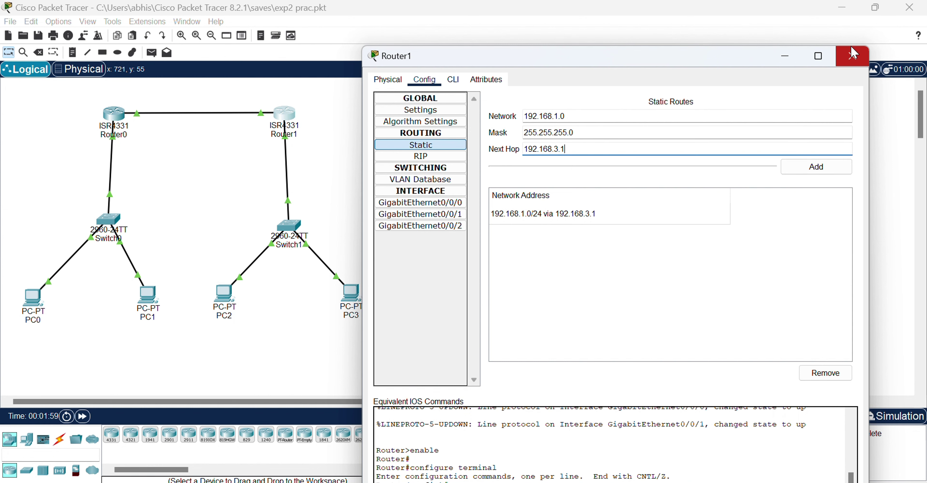
left_click(854, 54)
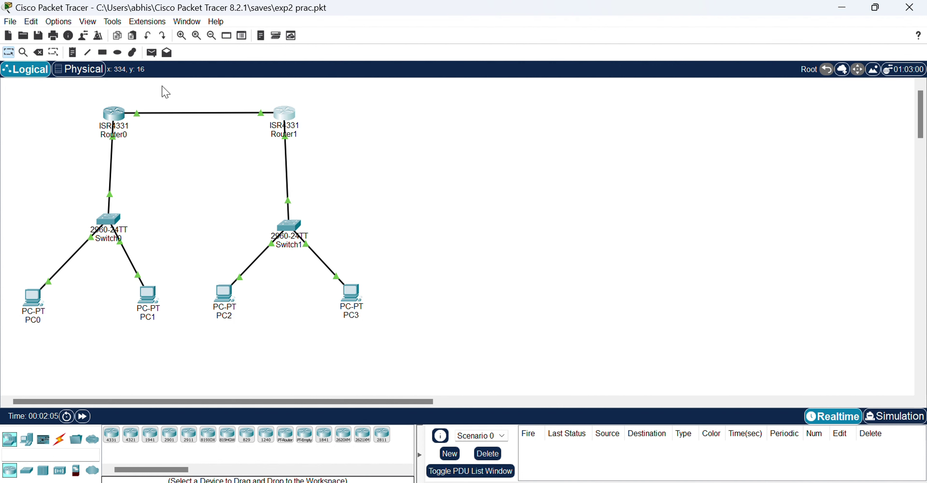
- Test connectivity between the two networks by sending a simple PDU from PC0 to PC2 three times
left_click(147, 55)
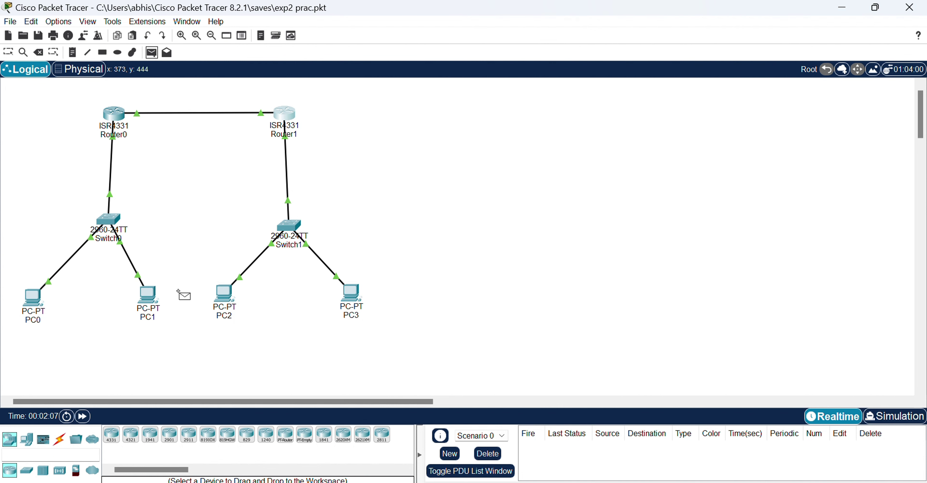
left_click(36, 304)
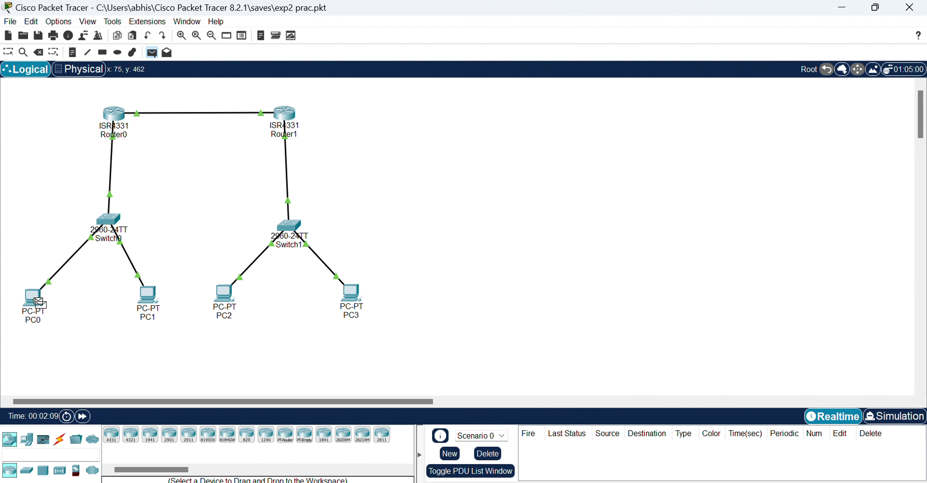
left_click(228, 296)
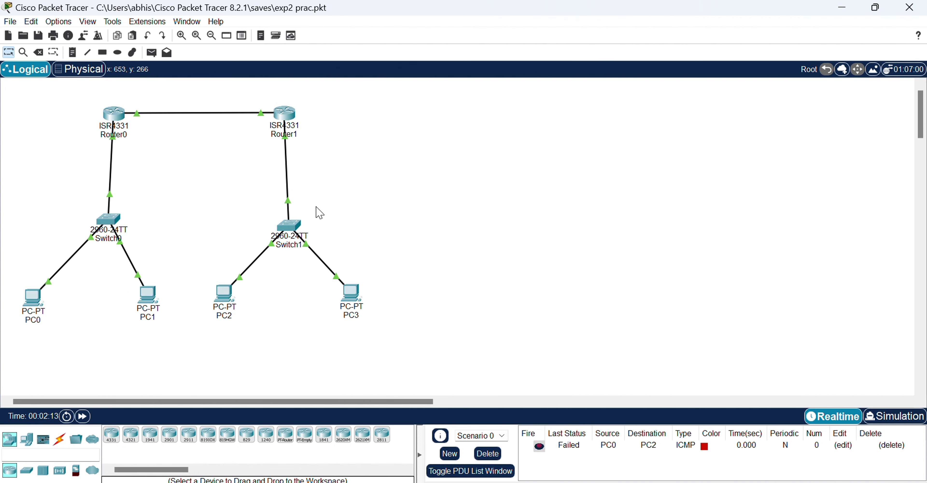
left_click(152, 53)
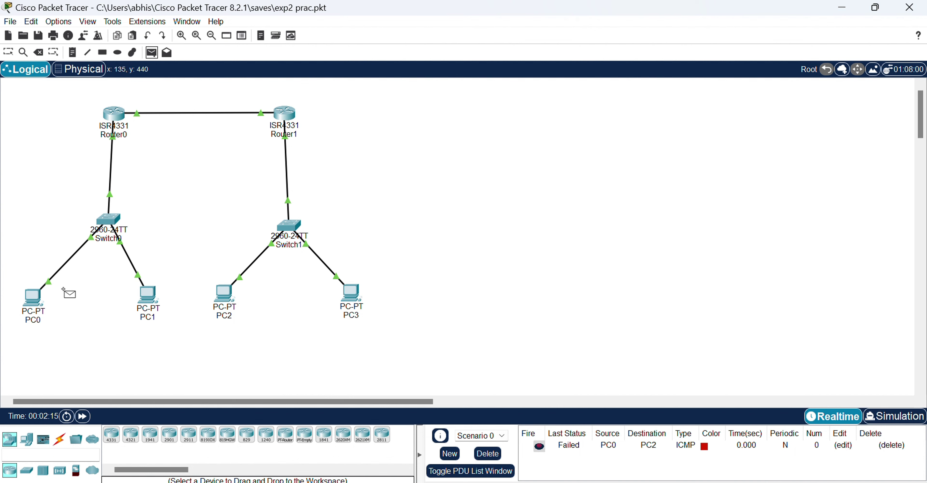
left_click(34, 298)
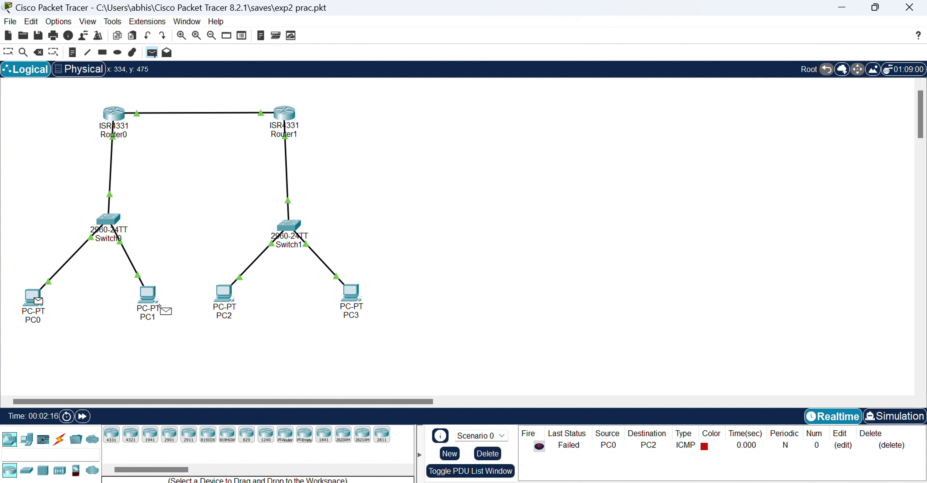
left_click(224, 295)
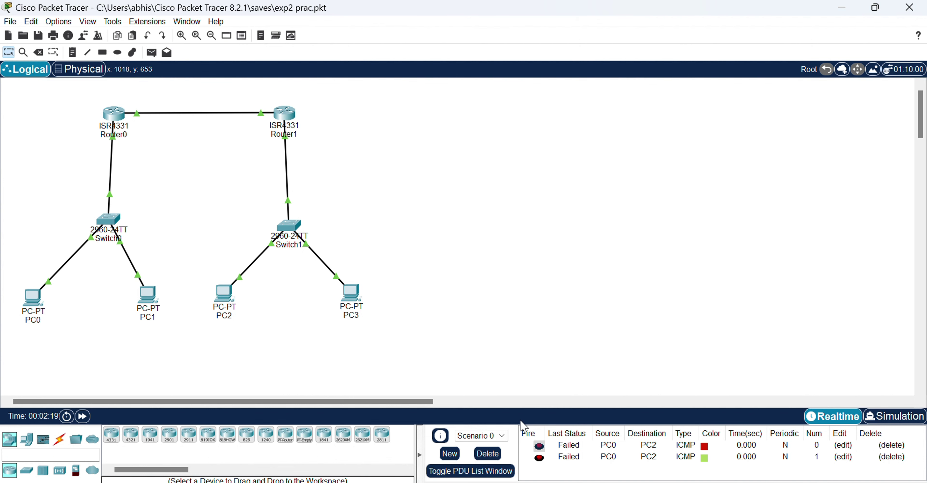
left_click(152, 53)
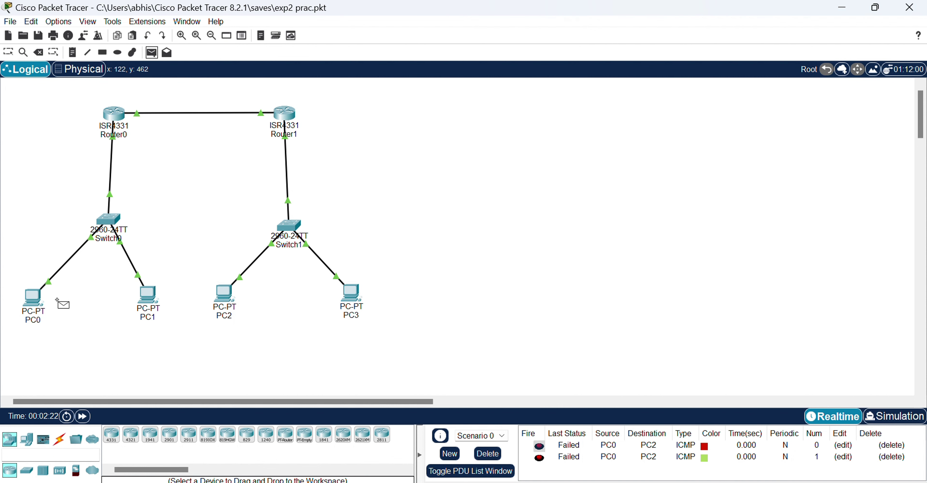
left_click(34, 299)
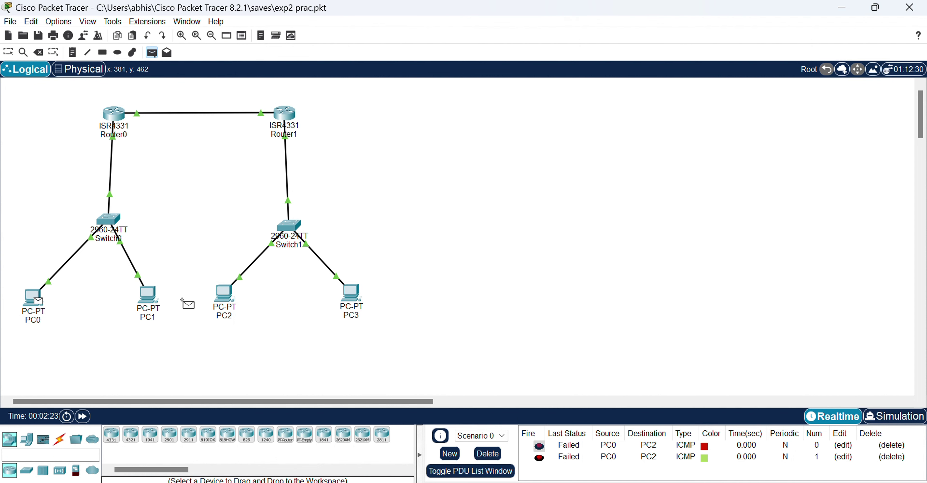
left_click(224, 293)
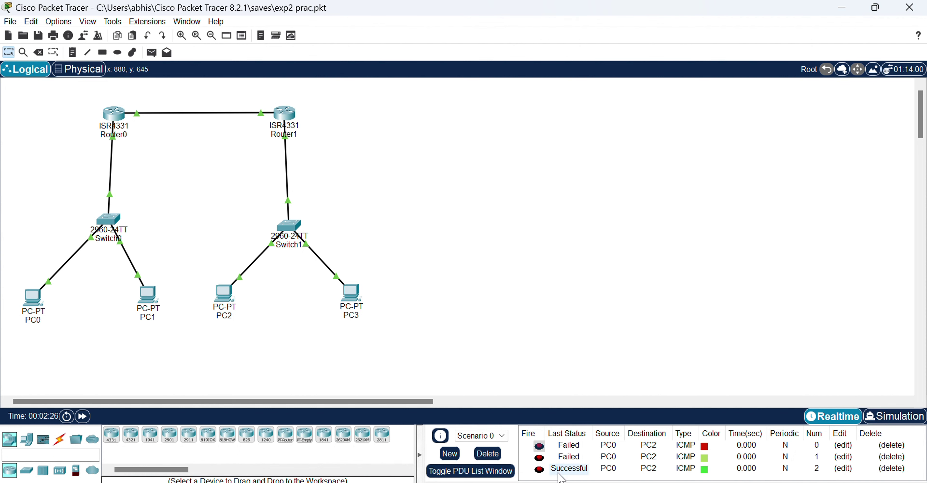